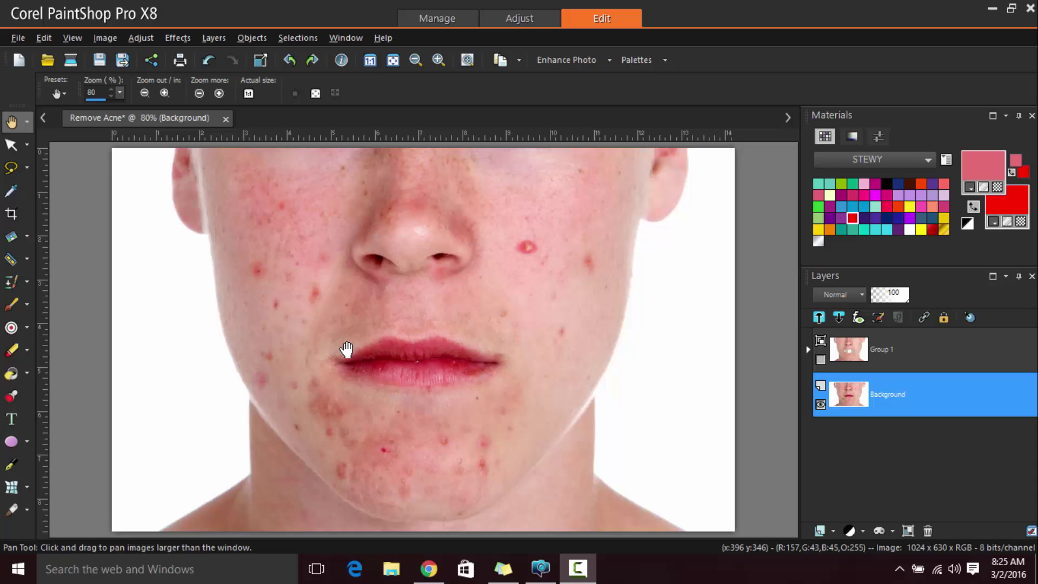
Duplicate the Background layer, briefly toggle Group 1 to compare, then return to full view.
scroll(346, 350, down, 1)
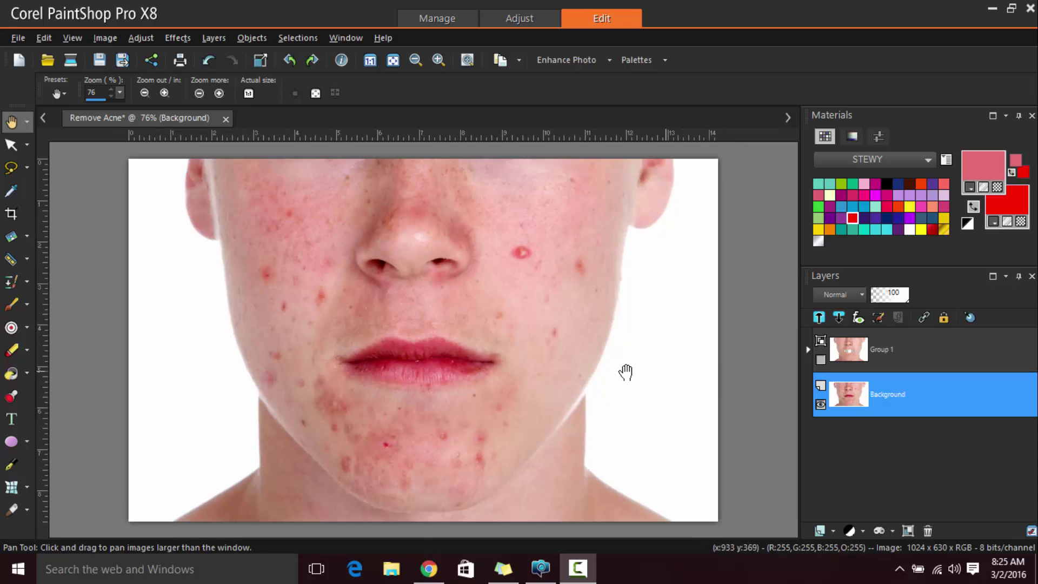
right_click(853, 393)
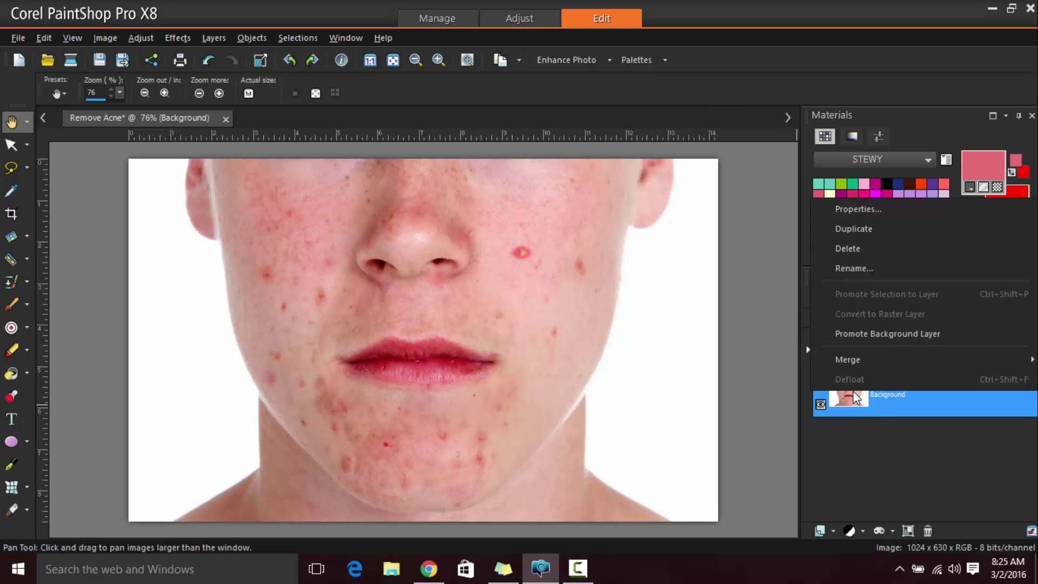
click(865, 236)
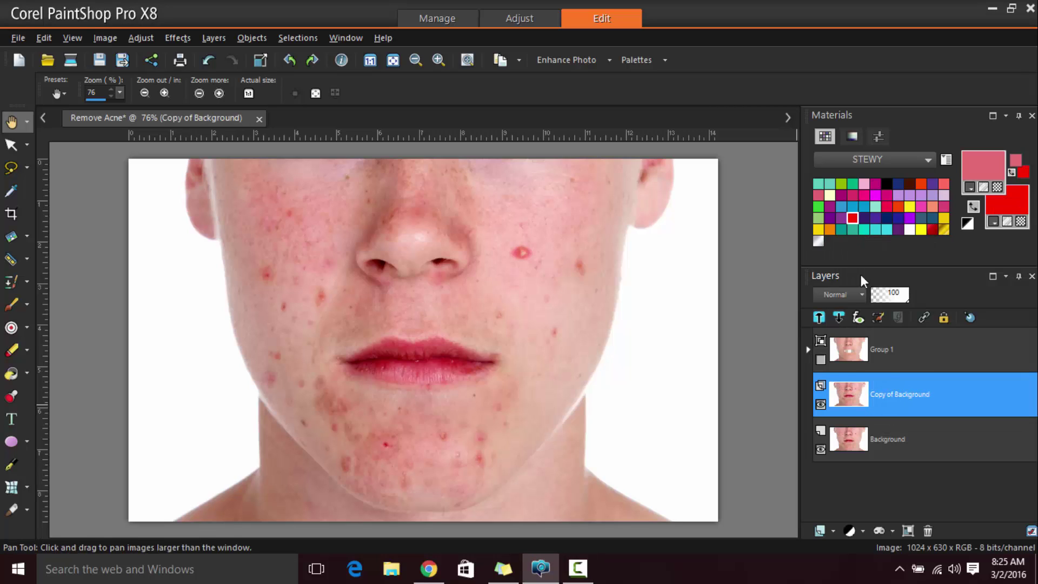
click(820, 359)
click(821, 359)
scroll(267, 317, up, 3)
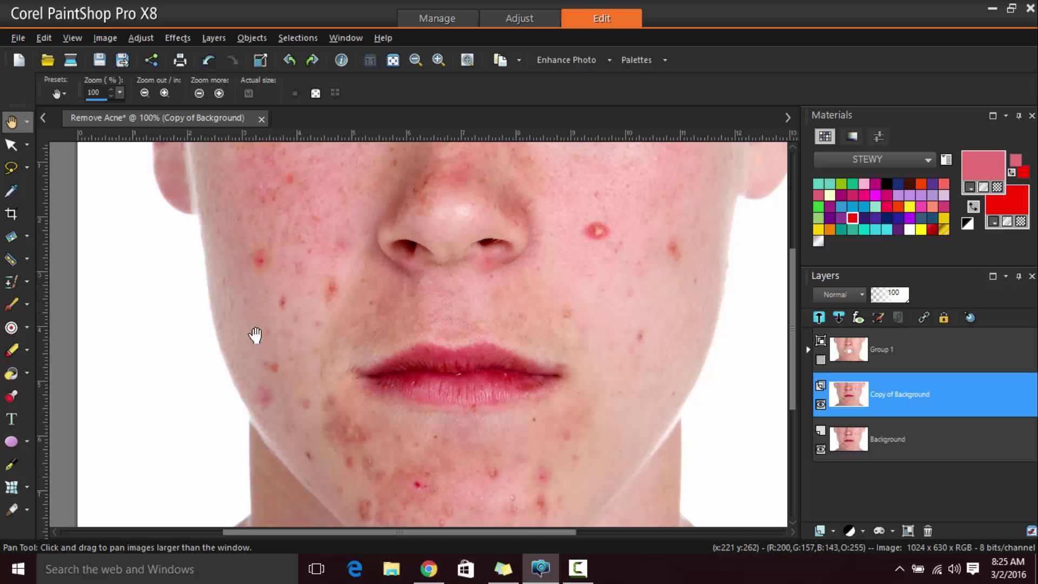
key(ctrl+w)
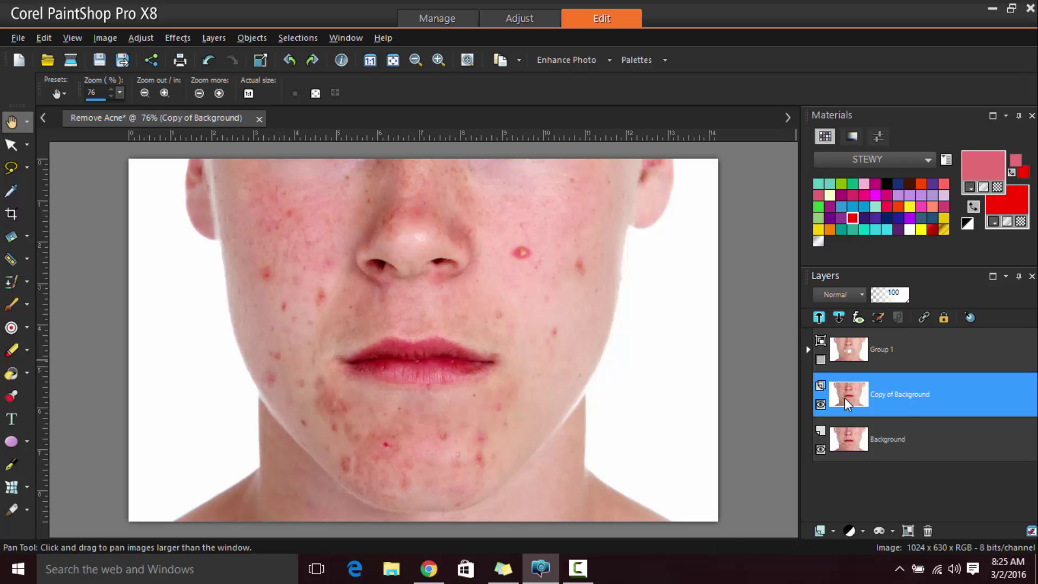
Open Hue/Saturation/Lightness, reset it to Default, and target the Reds range.
click(145, 38)
mouse_move(183, 209)
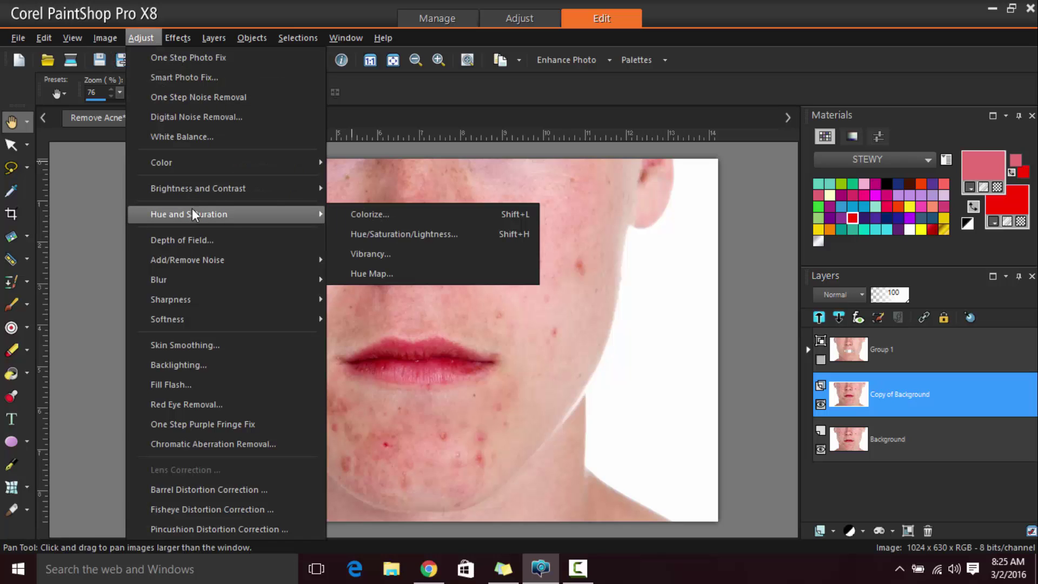
click(384, 235)
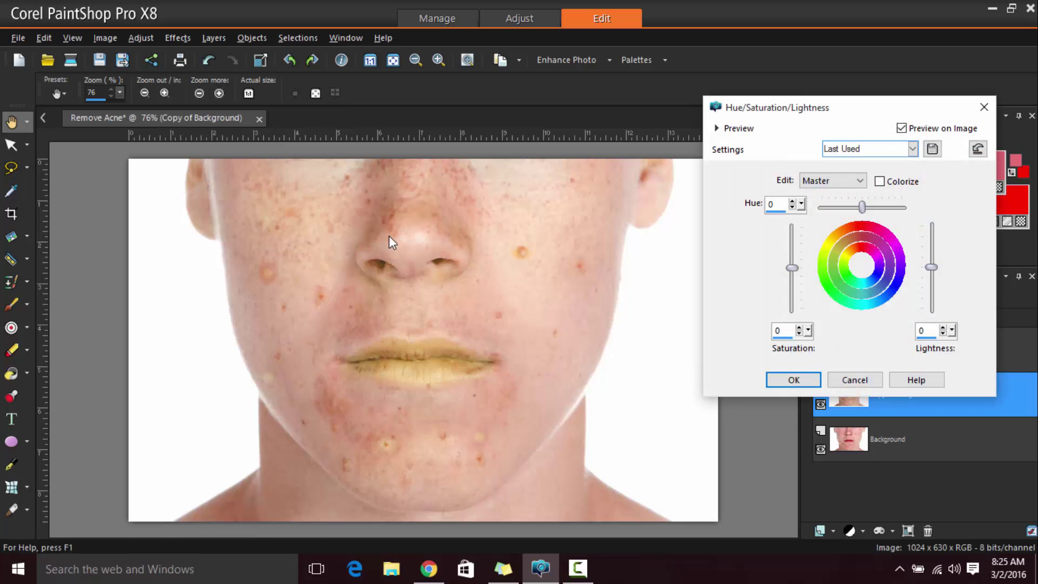
click(976, 150)
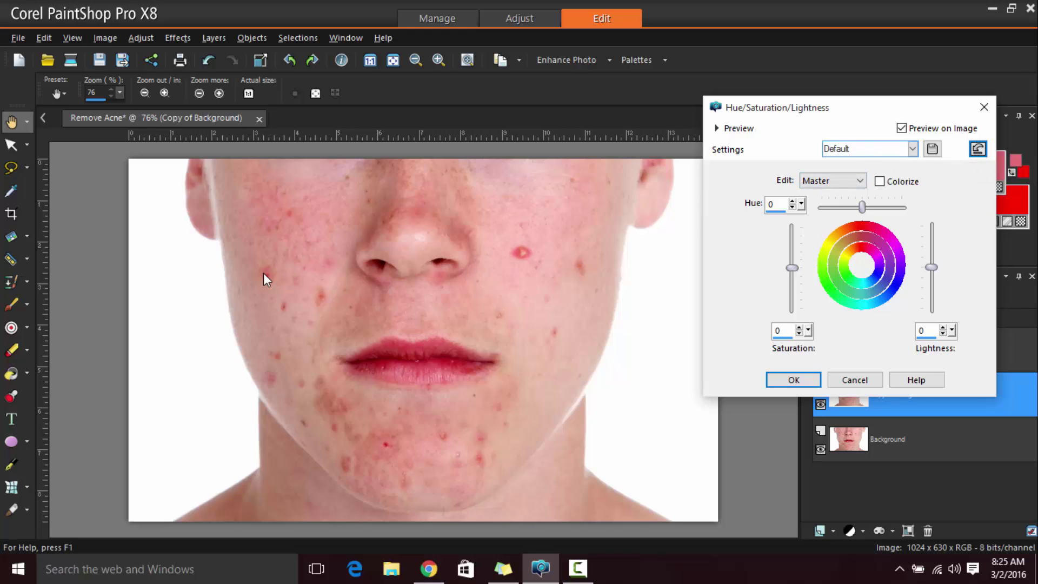
click(840, 185)
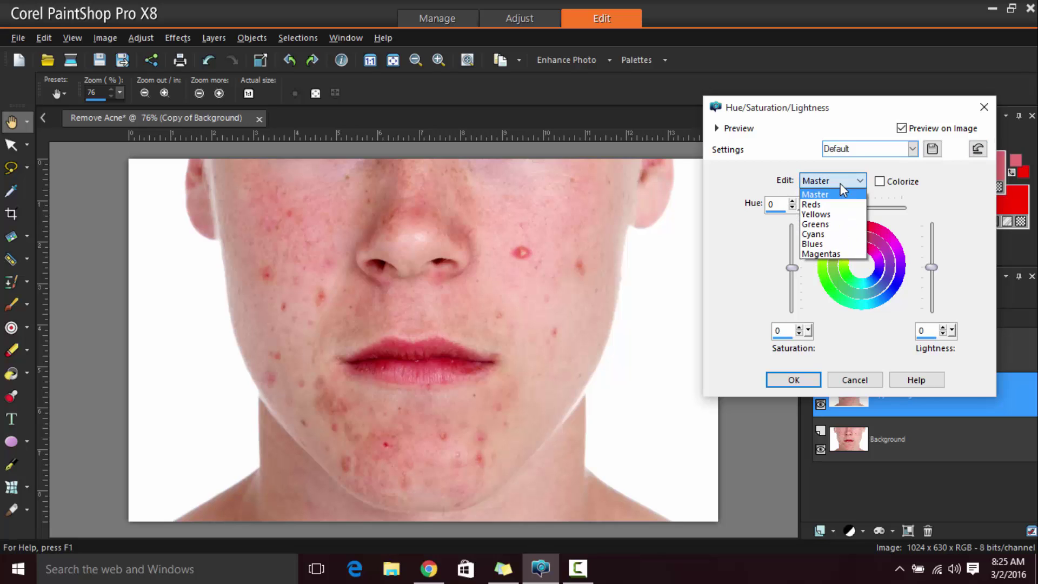
click(821, 206)
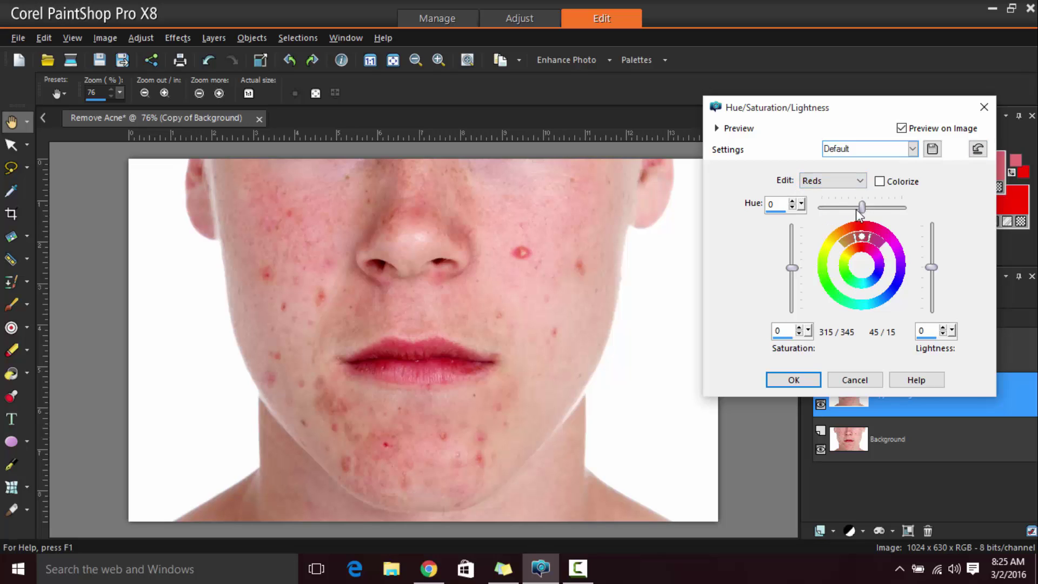
Shift the Reds hue to 111 and narrow the affected red range on the colour wheel.
drag(863, 212, 881, 208)
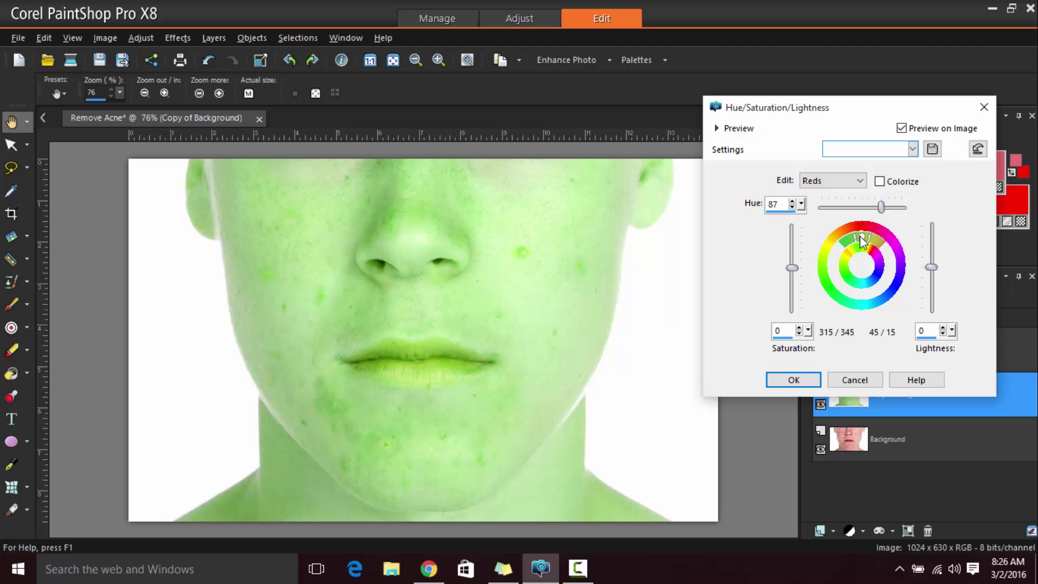
drag(863, 241, 872, 245)
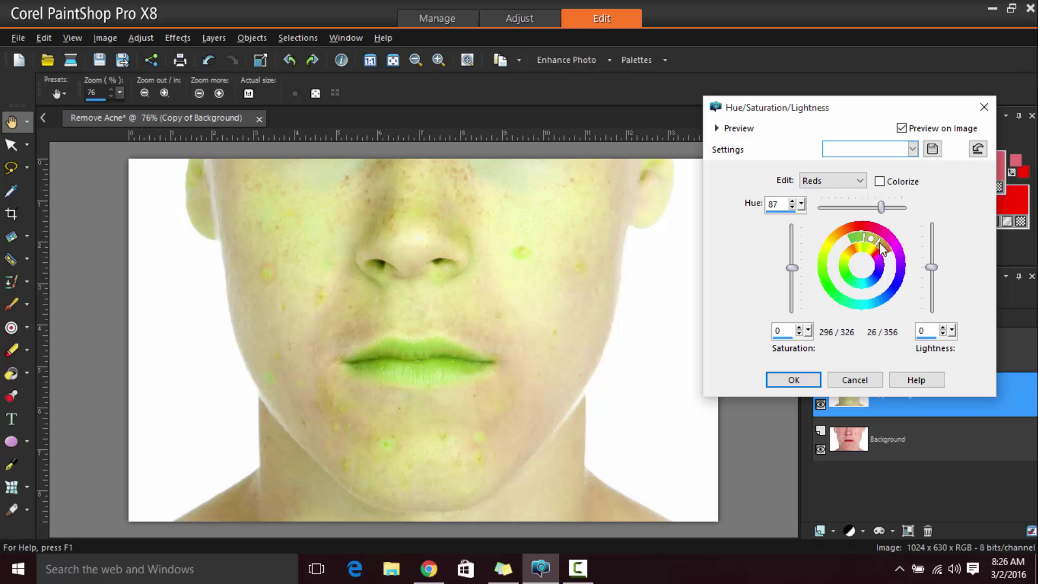
drag(879, 245, 875, 241)
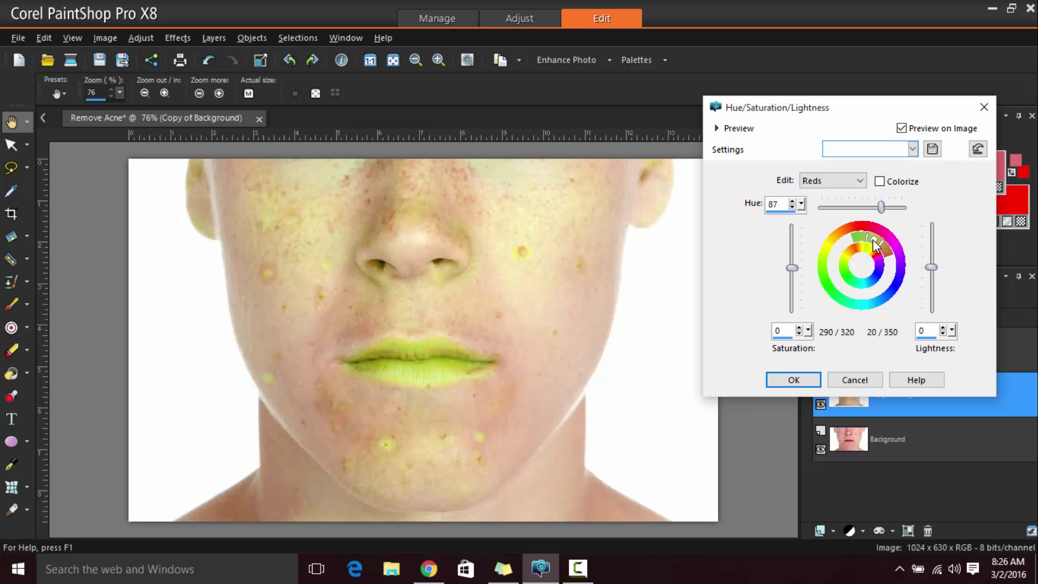
drag(873, 241, 872, 240)
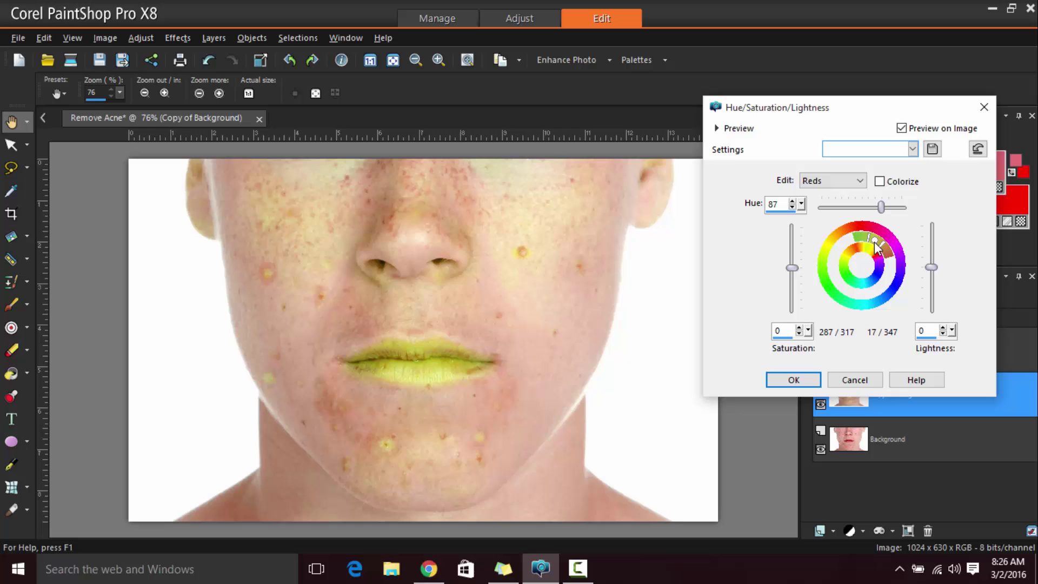
drag(877, 246, 887, 212)
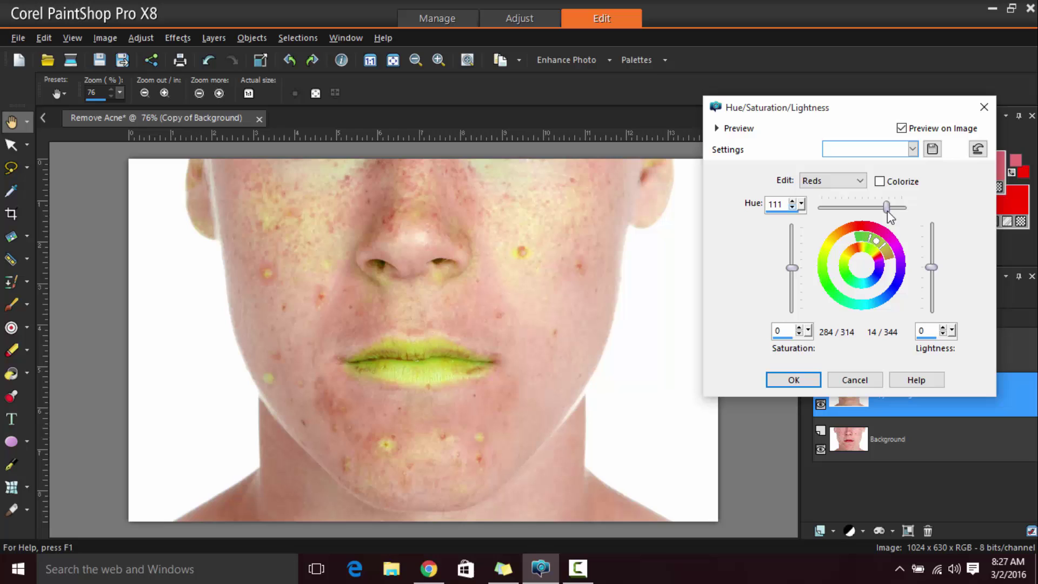
Adjust the Reds to Hue 46, Lightness 56 and Saturation 25.
drag(887, 210, 874, 212)
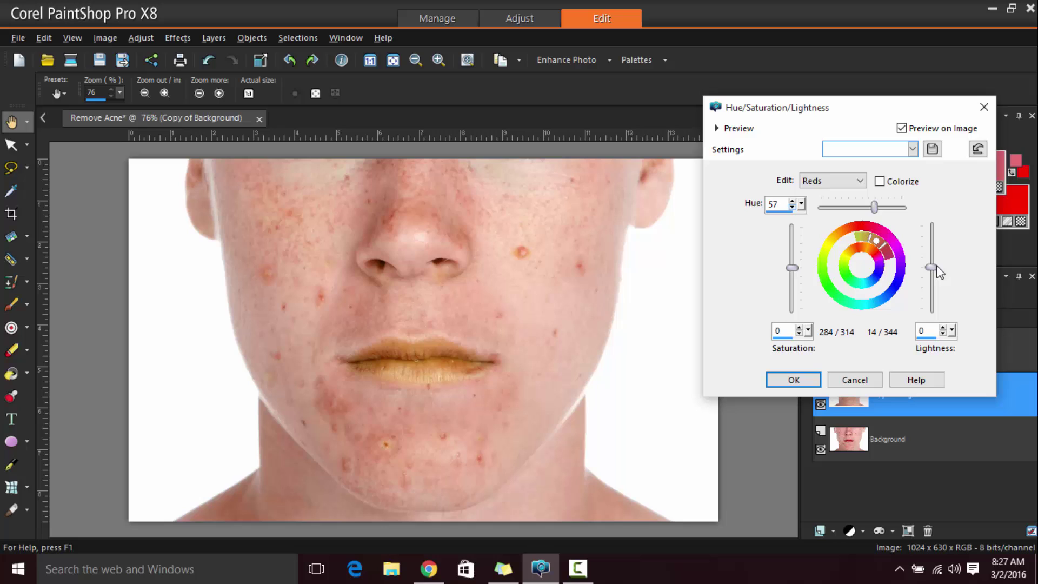
drag(930, 267, 929, 243)
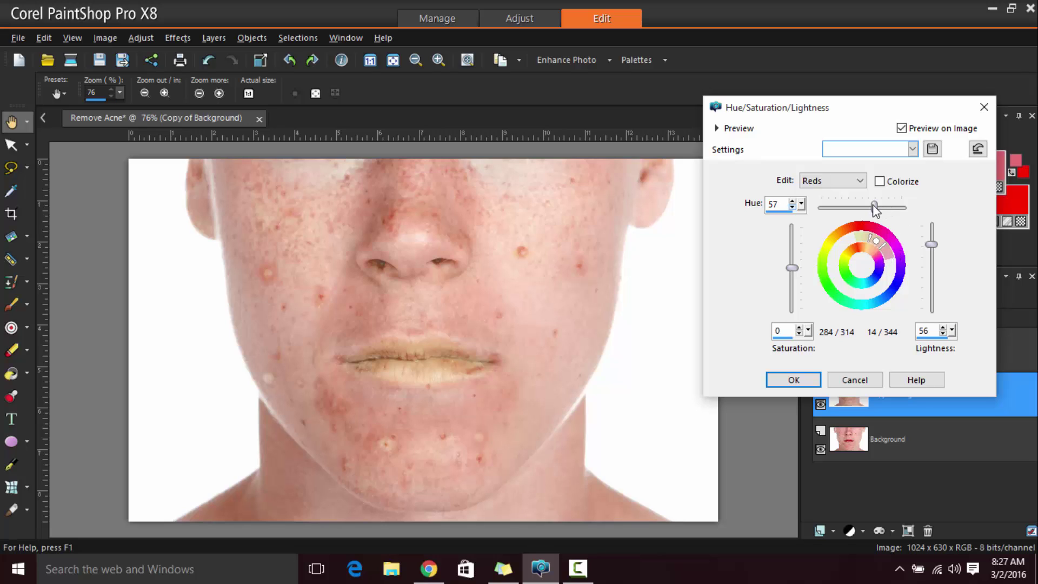
drag(872, 204, 871, 209)
drag(791, 267, 797, 261)
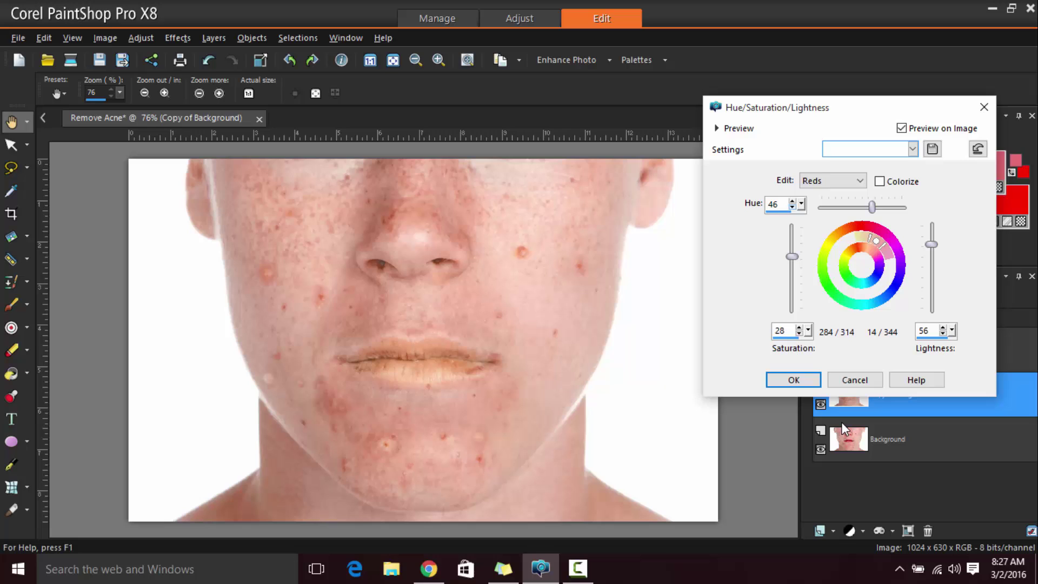
drag(792, 259, 792, 260)
Apply the Reds adjustment, pick the Eraser Tool, and compare Copy of Background with the original.
click(799, 381)
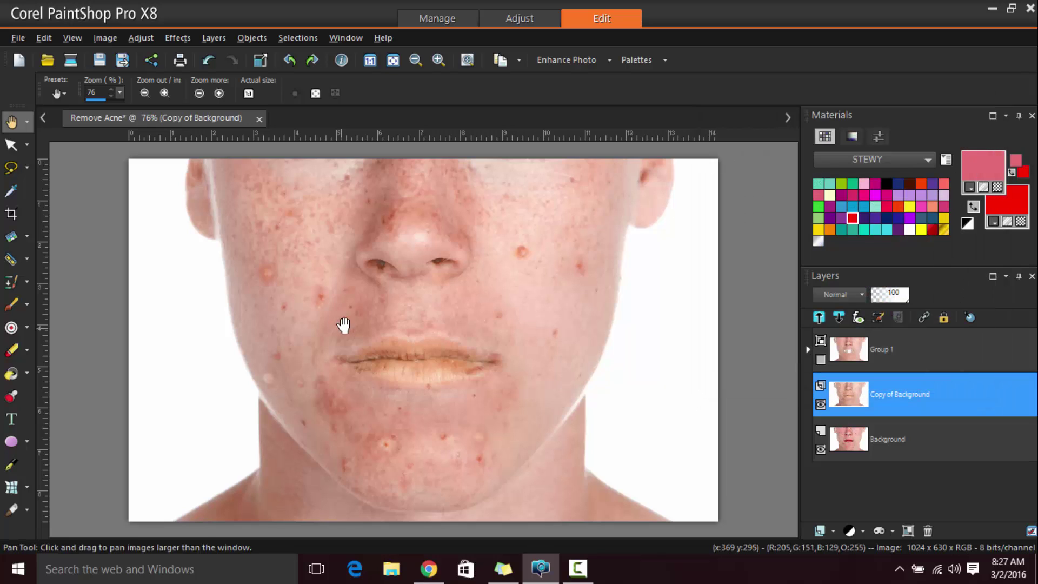
scroll(415, 322, down, 1)
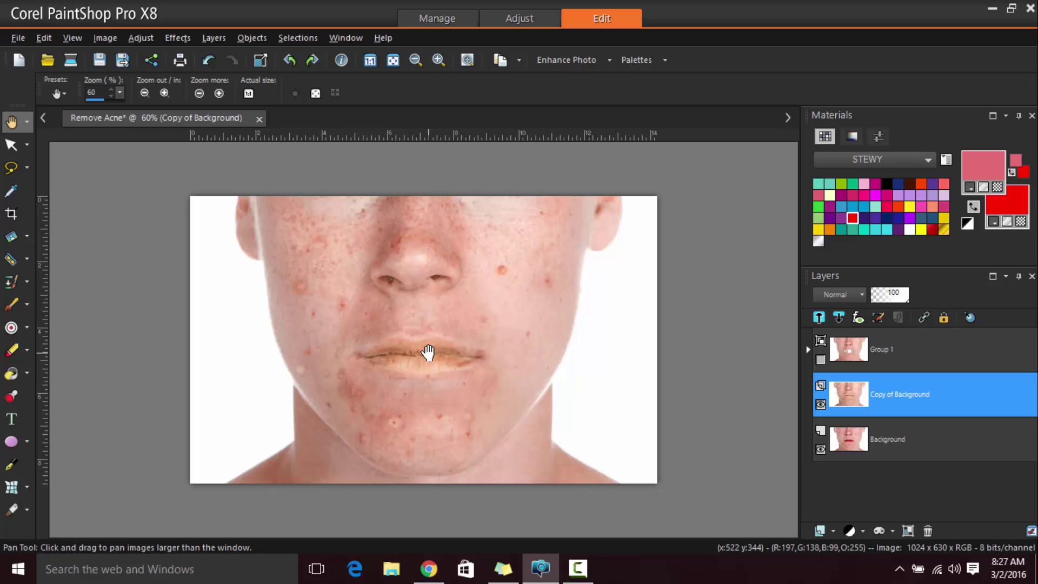
scroll(398, 366, up, 3)
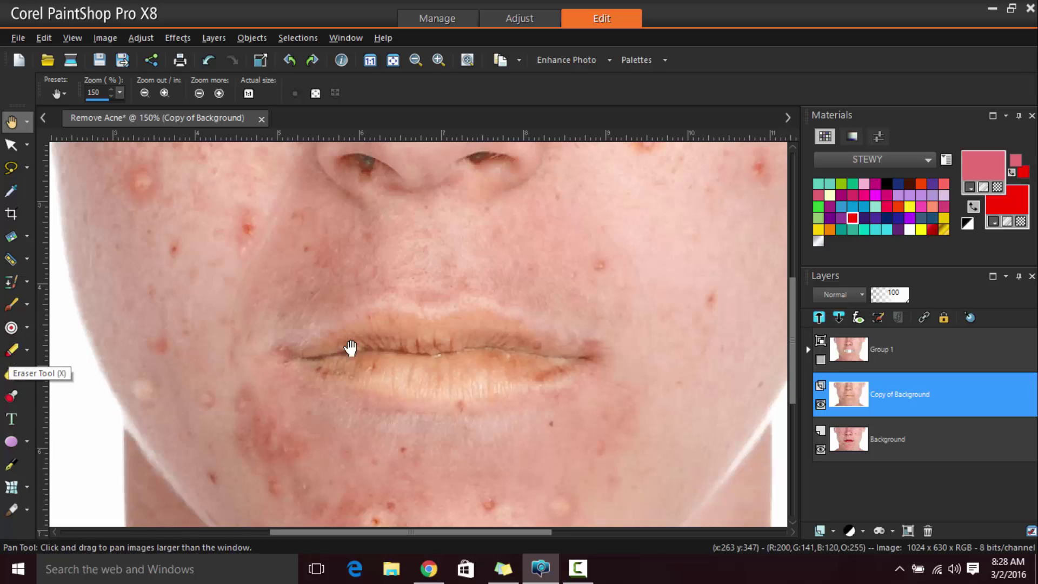
click(20, 348)
mouse_move(864, 396)
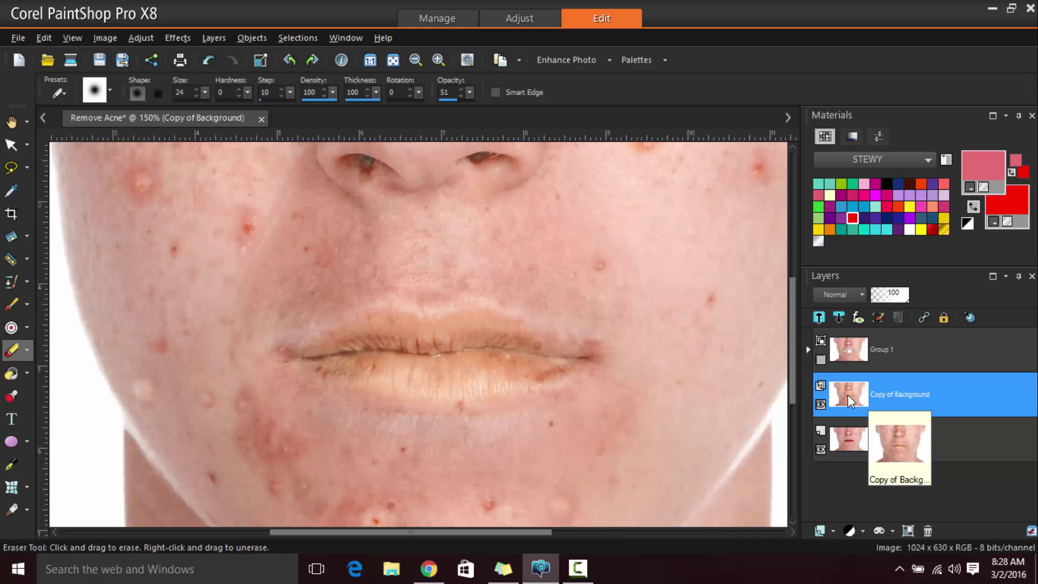
mouse_move(850, 439)
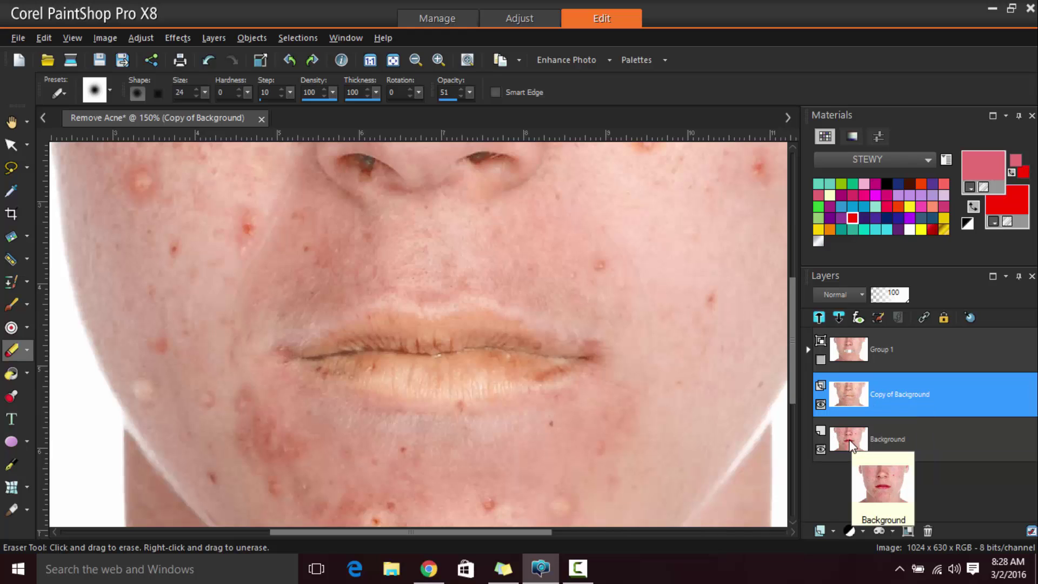
click(820, 404)
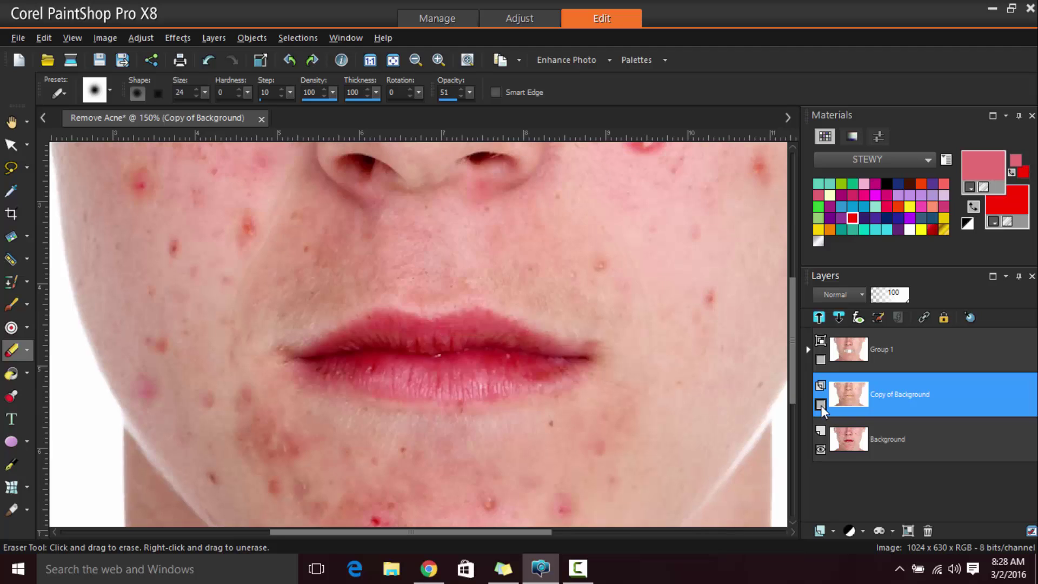
click(821, 404)
click(855, 399)
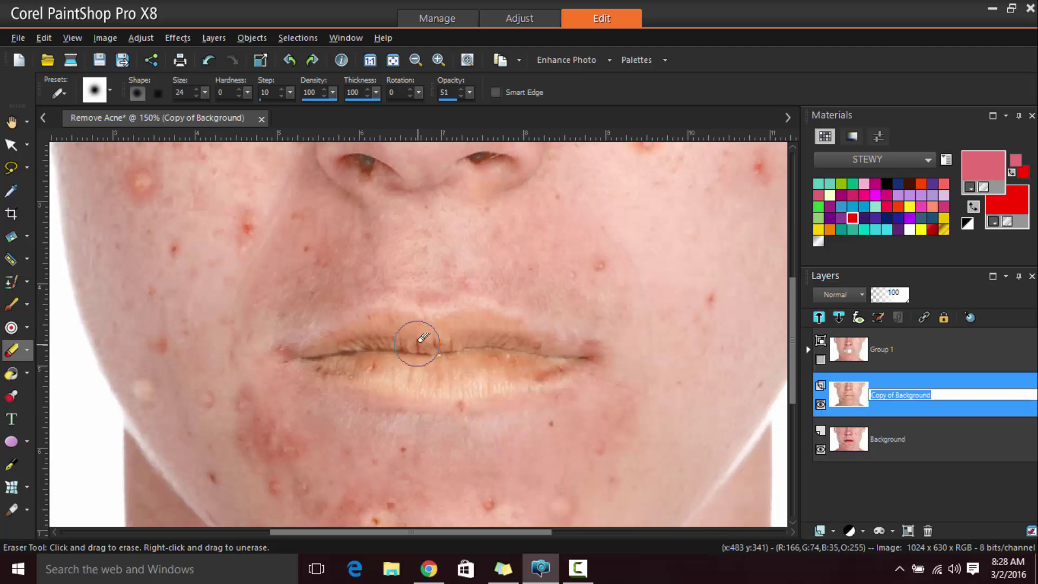
Erase the tint off the upper and lower lips, restoring natural red to both corners.
mouse_move(372, 344)
mouse_down()
mouse_move(474, 365)
mouse_move(355, 350)
mouse_move(389, 348)
mouse_move(366, 364)
mouse_move(293, 356)
mouse_move(410, 332)
mouse_move(376, 328)
mouse_move(510, 329)
mouse_move(559, 346)
mouse_move(521, 316)
mouse_move(442, 308)
mouse_move(349, 322)
mouse_move(275, 358)
mouse_move(558, 413)
mouse_move(330, 381)
mouse_move(451, 403)
mouse_move(422, 405)
mouse_move(595, 388)
mouse_move(667, 366)
mouse_move(501, 299)
mouse_move(705, 341)
mouse_move(593, 385)
mouse_up()
scroll(371, 354, up, 2)
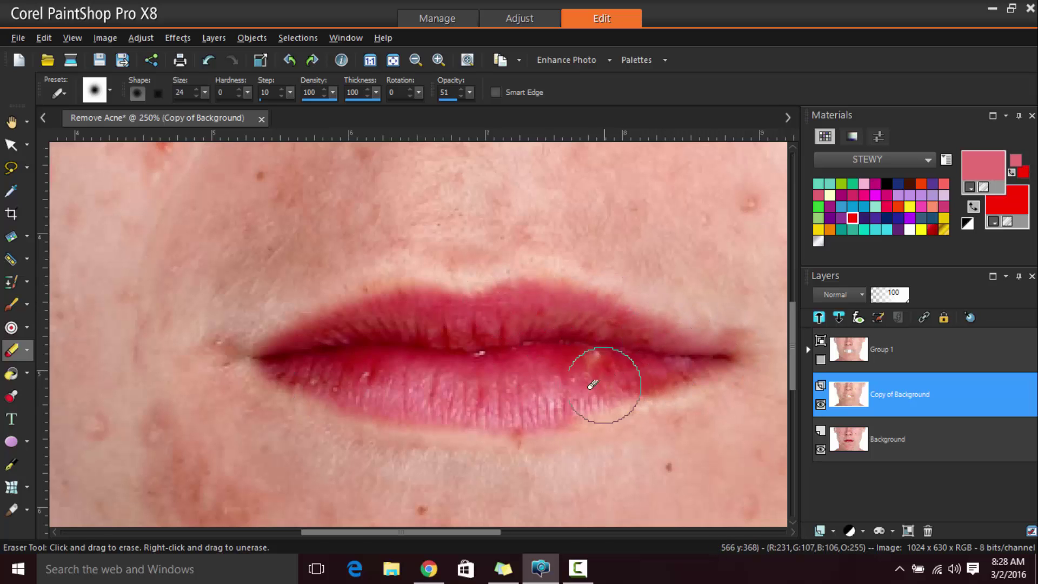
drag(315, 368, 242, 347)
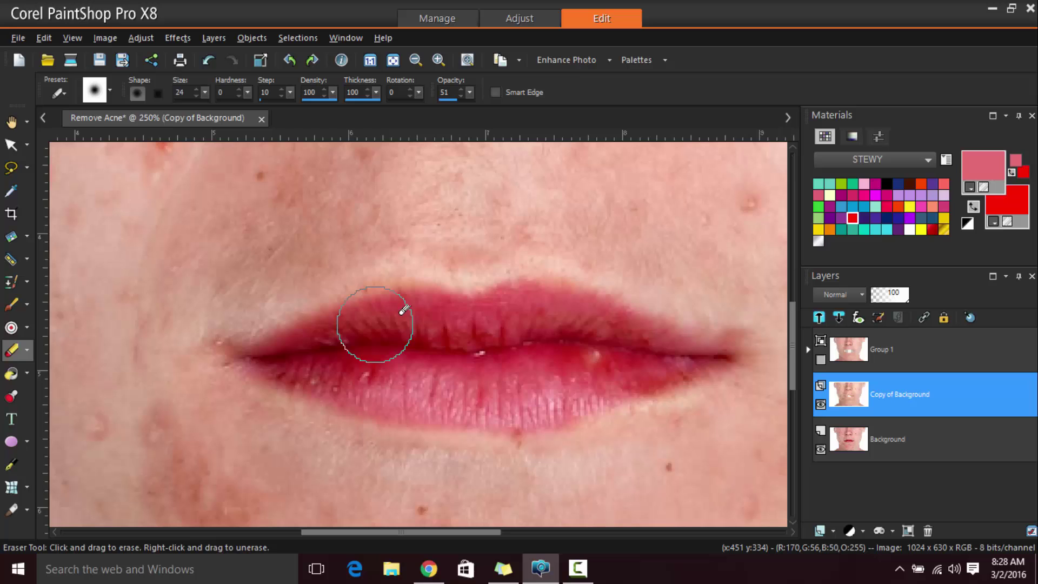
drag(404, 309, 636, 355)
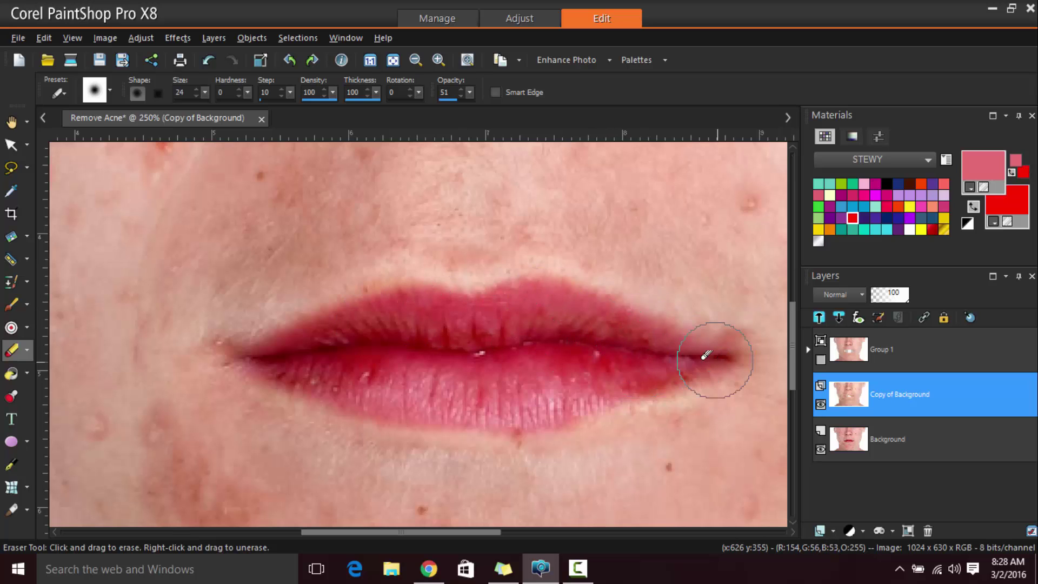
mouse_move(549, 385)
mouse_down()
mouse_move(637, 383)
mouse_move(714, 362)
mouse_move(582, 402)
mouse_up()
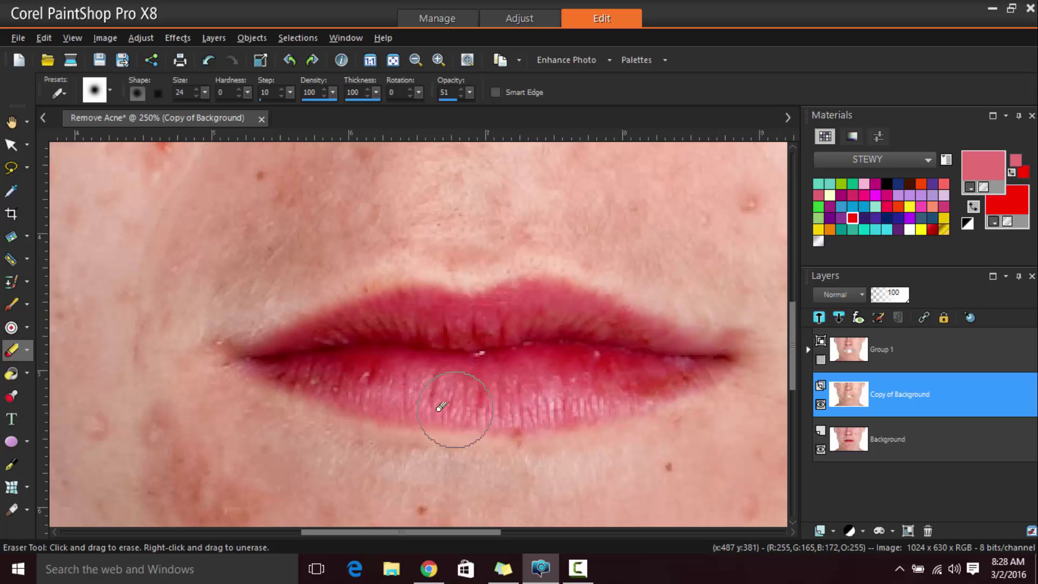
drag(350, 390, 270, 367)
drag(320, 323, 303, 341)
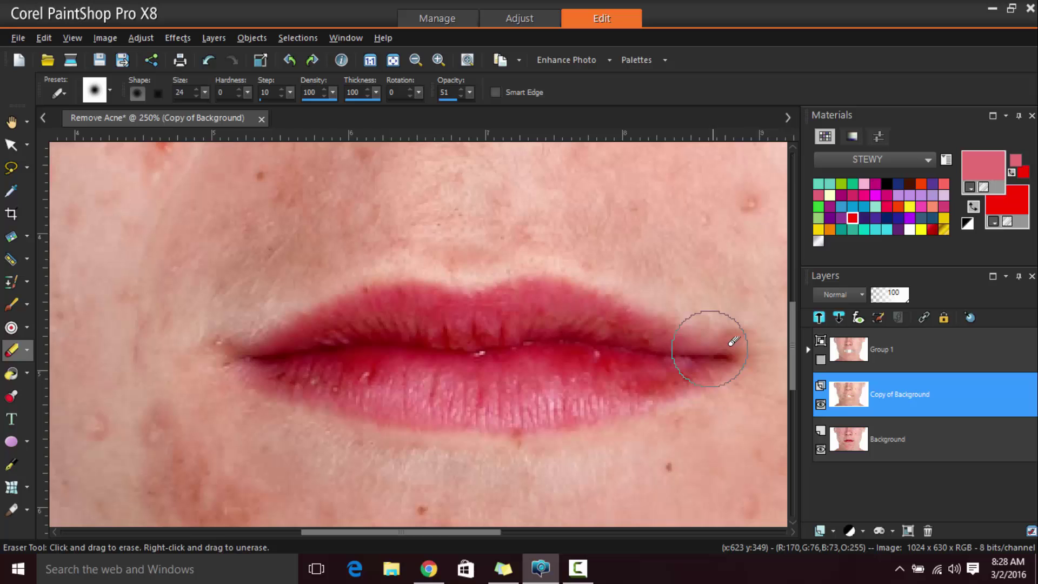
drag(733, 340, 737, 347)
scroll(643, 368, down, 5)
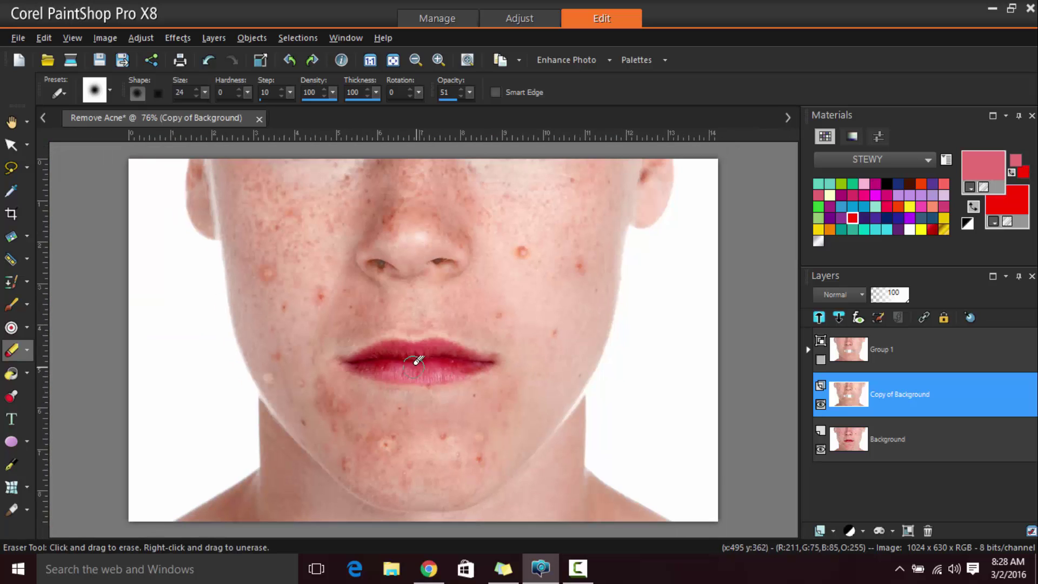
scroll(417, 359, down, 3)
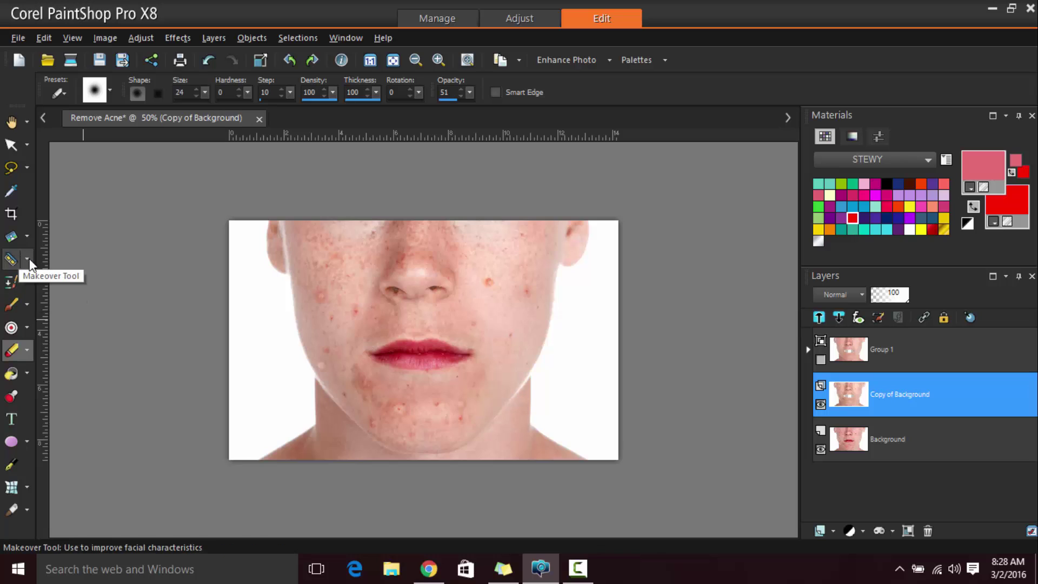
Switch to the Blemish Fixer with Size 56 and Strength 91.
click(29, 259)
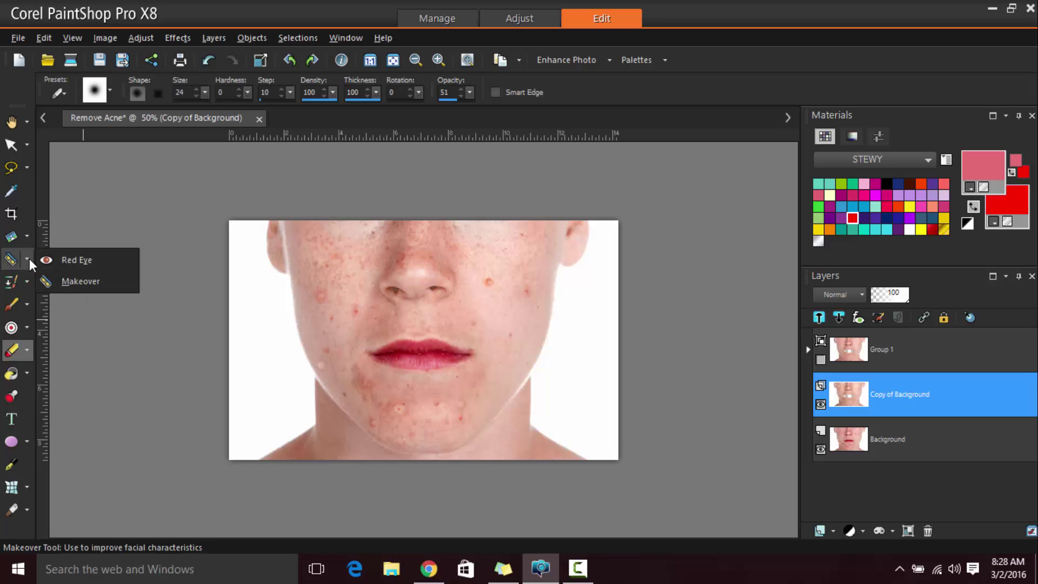
click(73, 283)
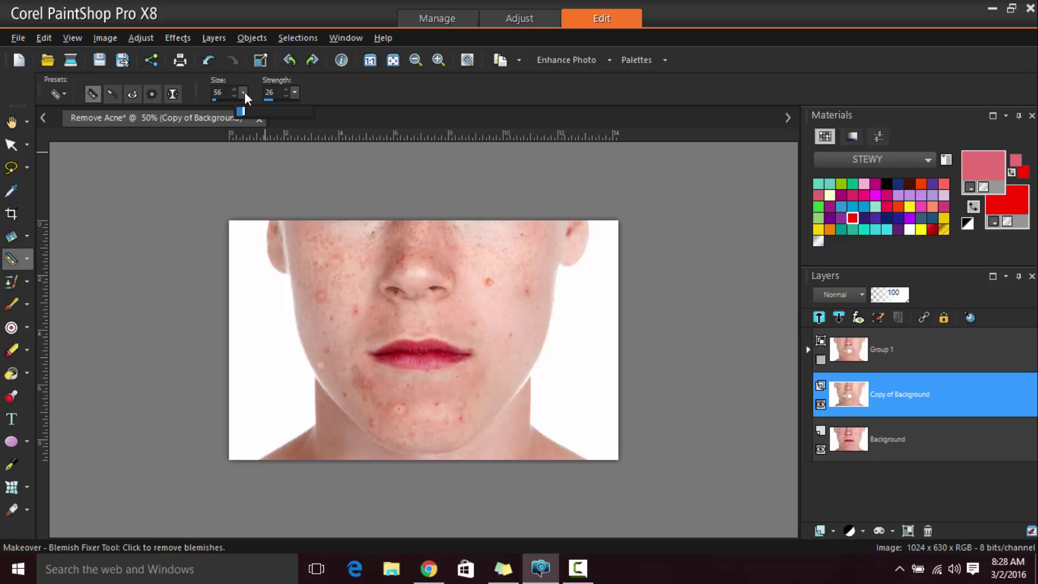
drag(244, 92, 249, 102)
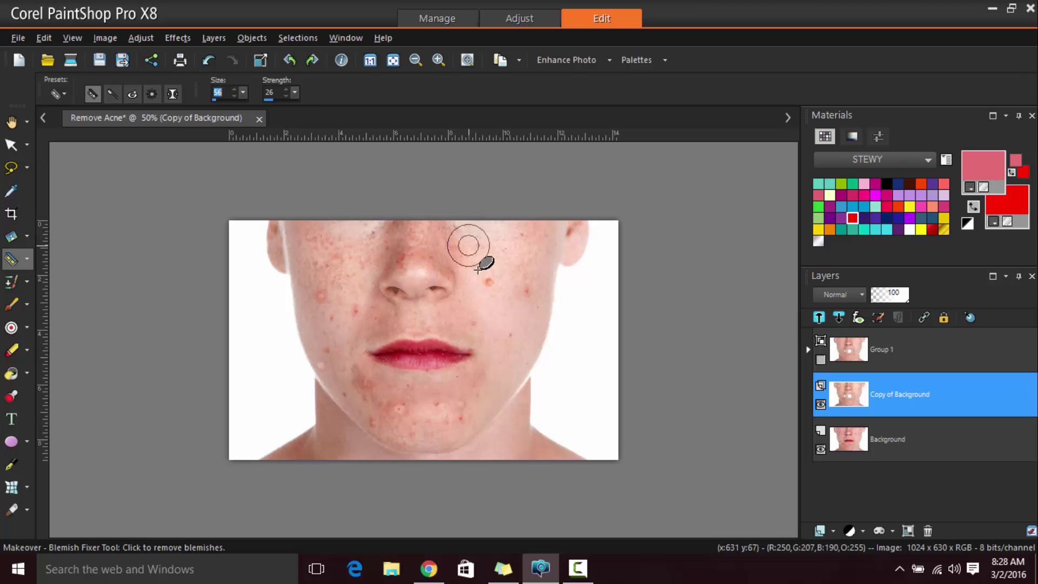
click(239, 93)
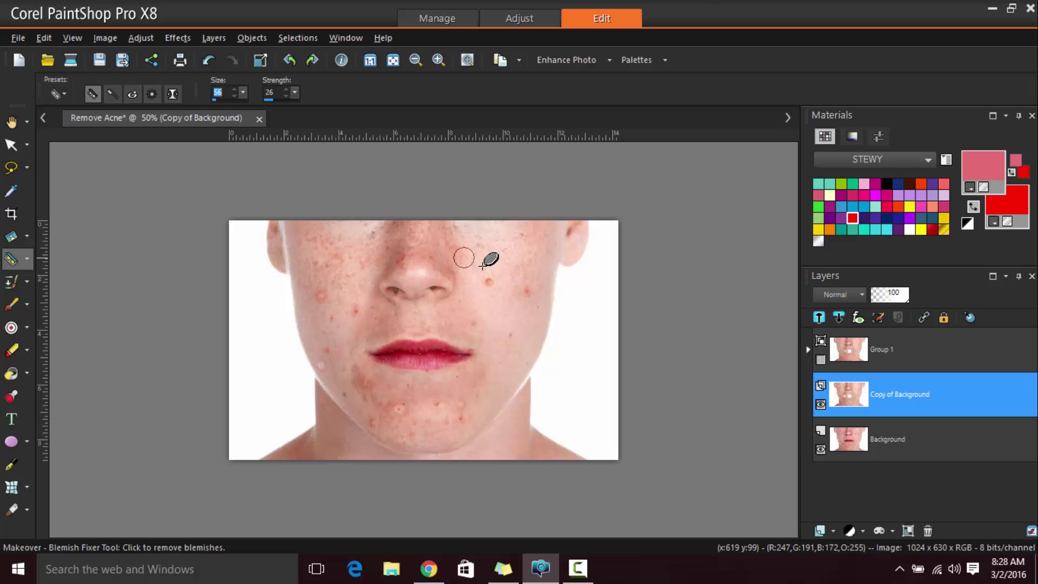
scroll(490, 281, up, 4)
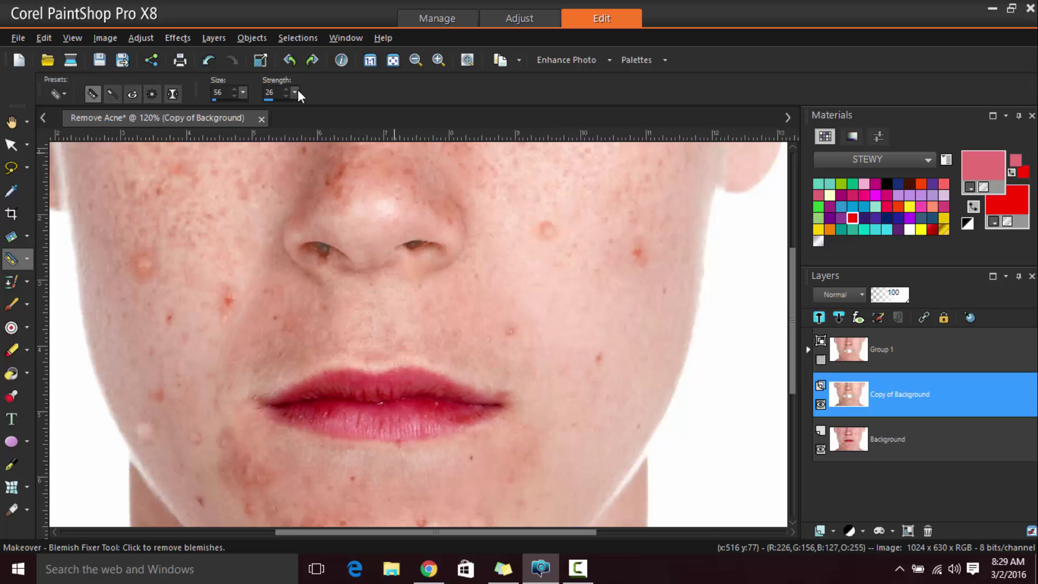
drag(296, 94, 345, 116)
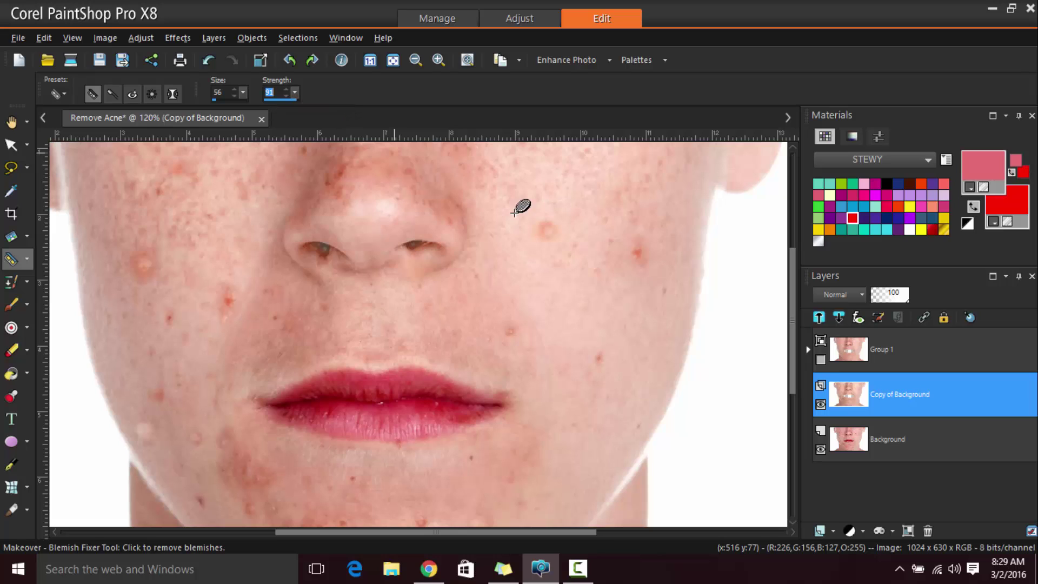
Remove the red blemishes on the right and left cheeks and near the left jaw.
click(543, 228)
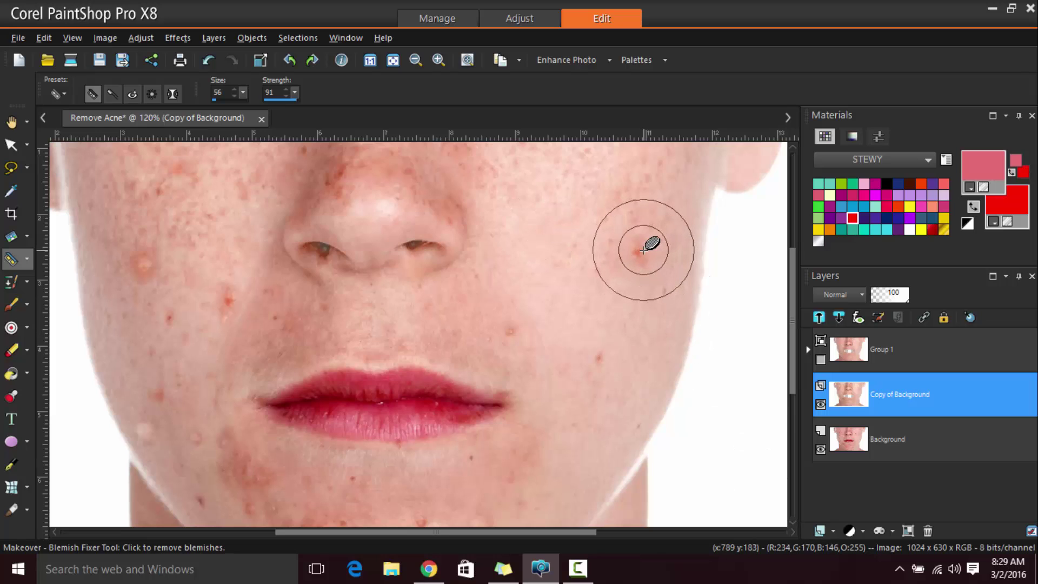
click(608, 355)
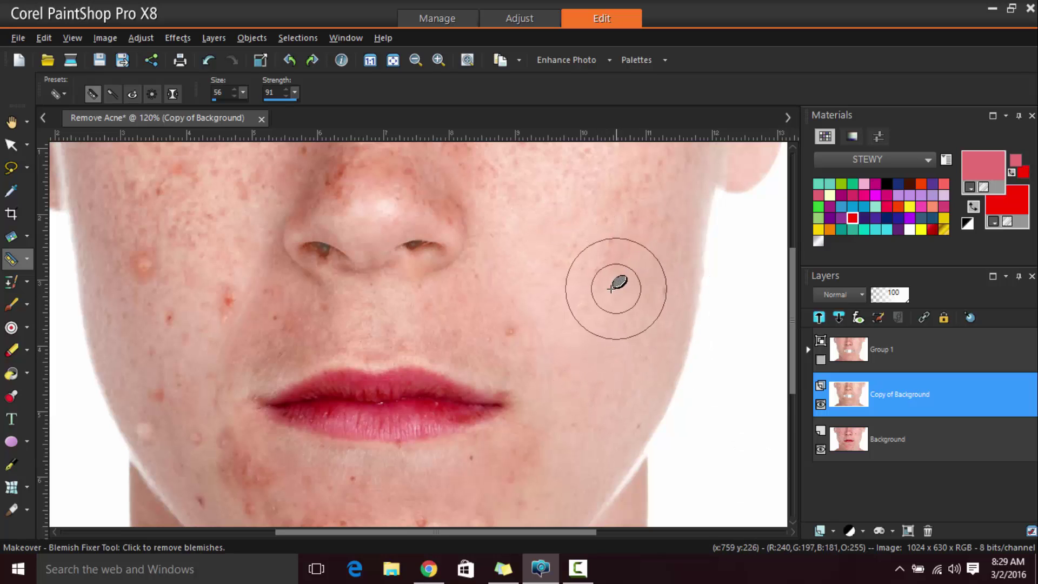
click(508, 325)
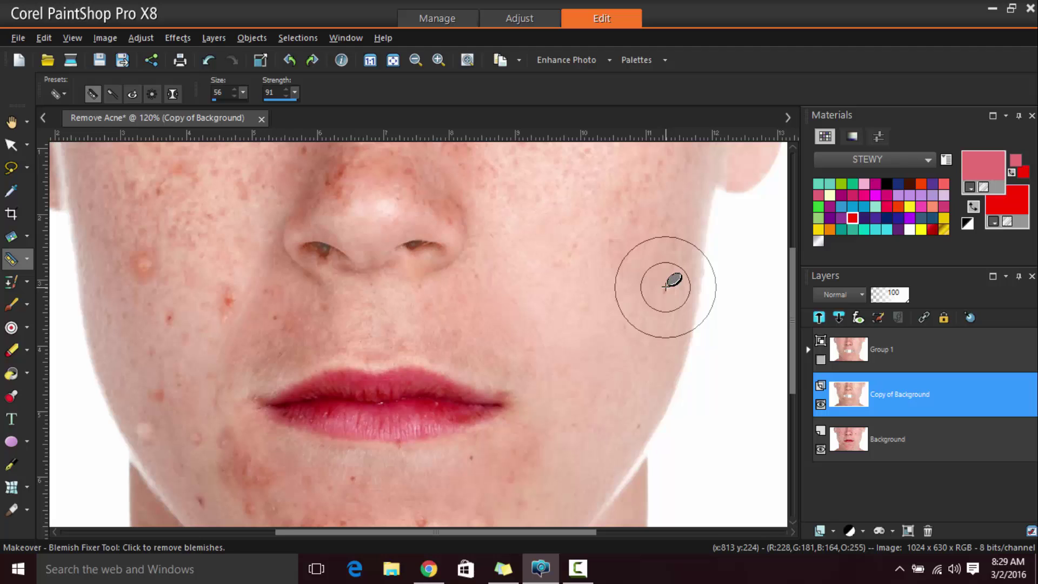
click(229, 297)
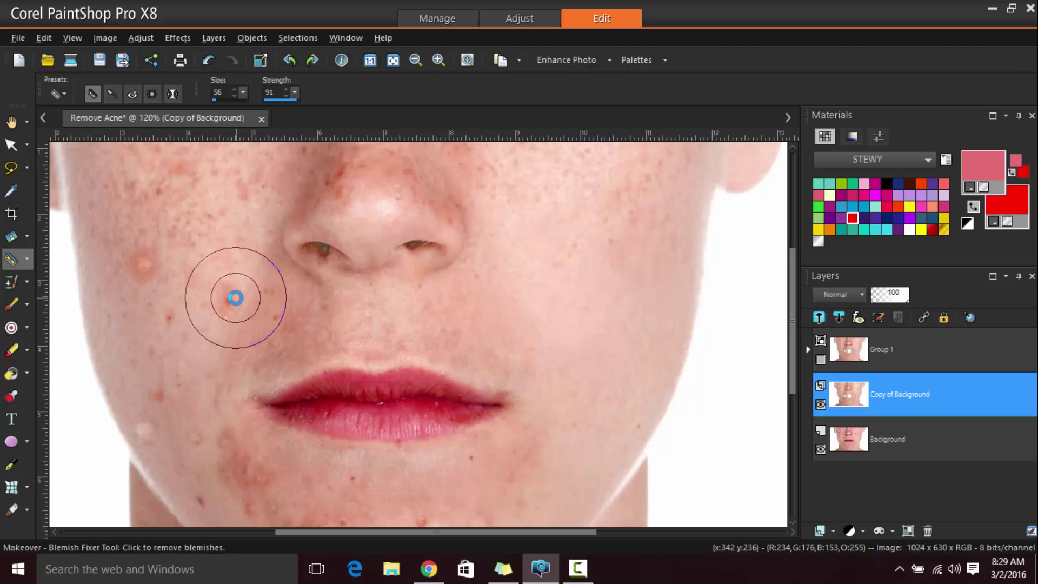
click(145, 266)
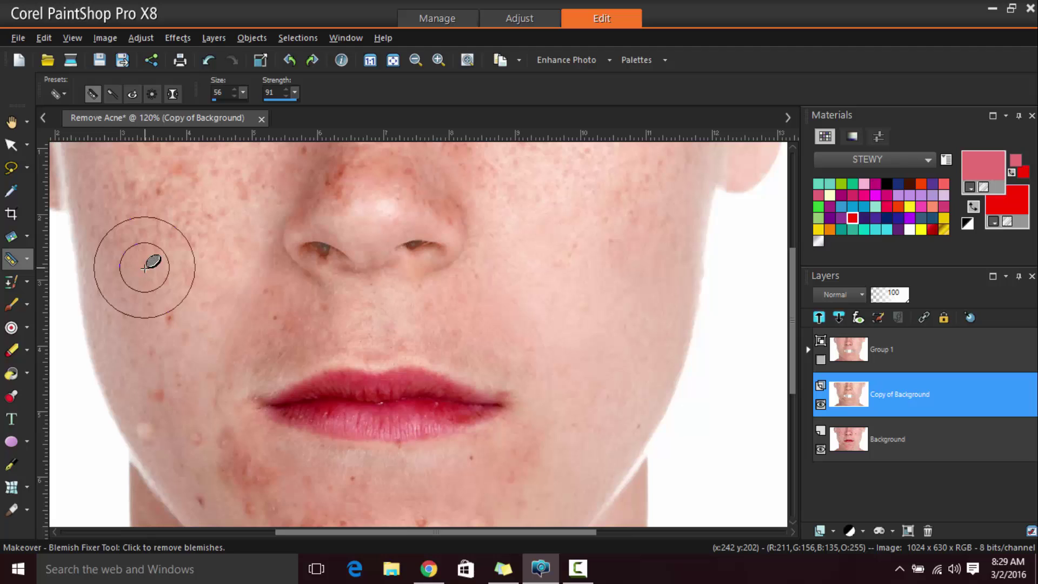
click(172, 313)
click(157, 393)
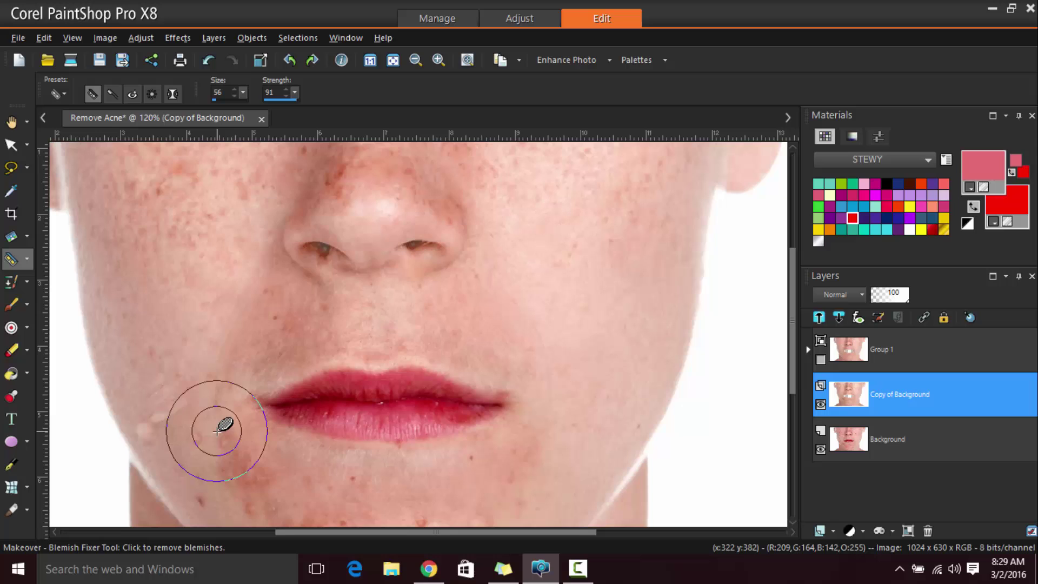
click(164, 397)
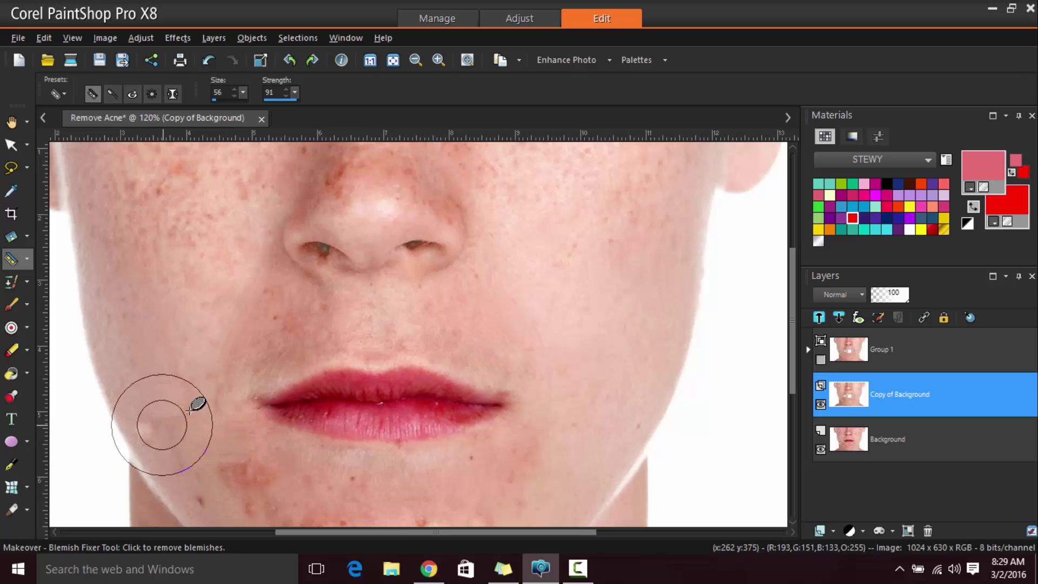
Clear the blemishes and reddish patches across the chin, plus one more on the left cheek.
scroll(581, 404, down, 5)
scroll(471, 415, up, 6)
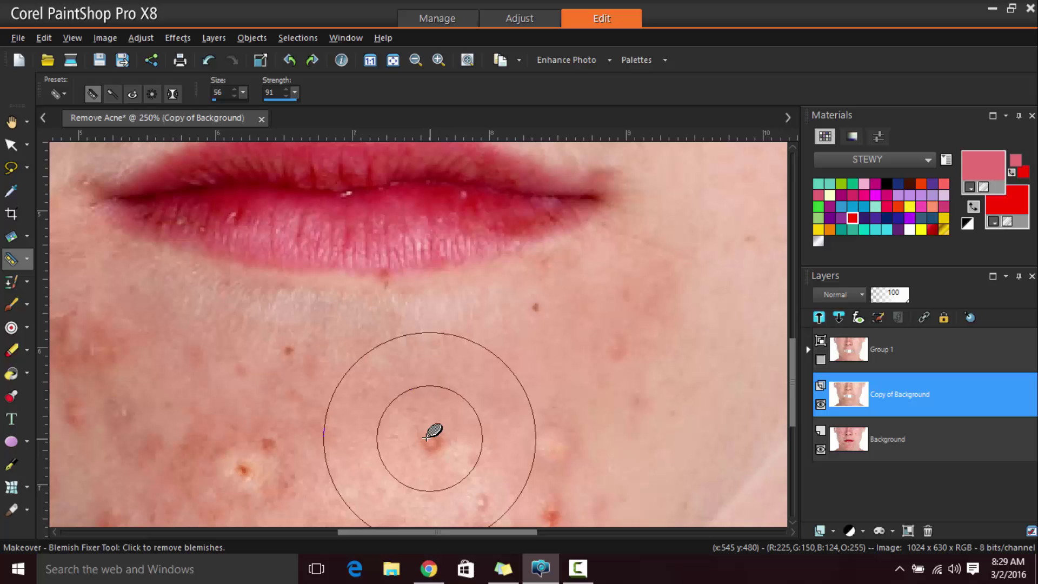
scroll(558, 448, down, 2)
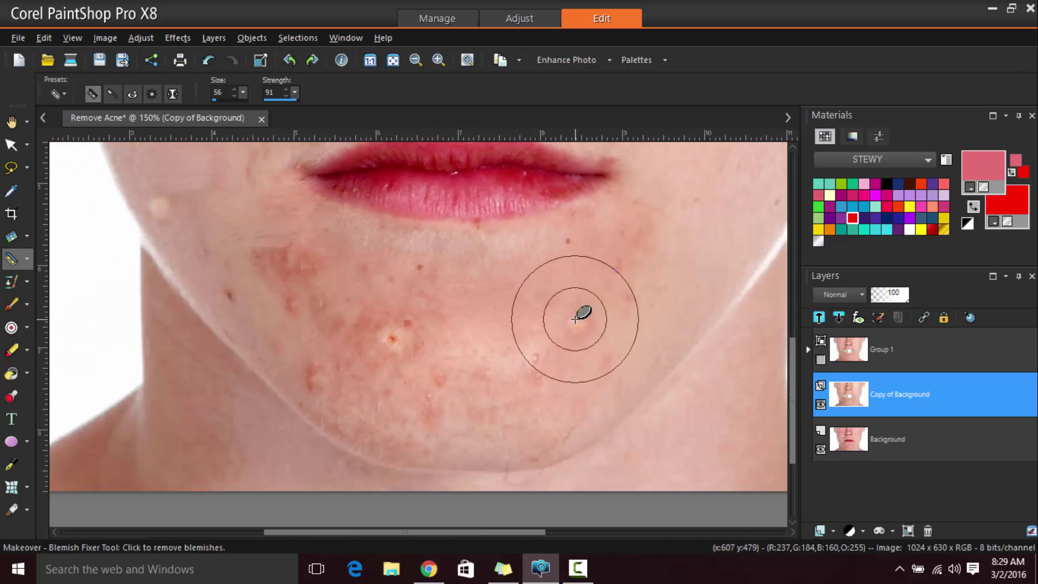
click(537, 359)
click(448, 377)
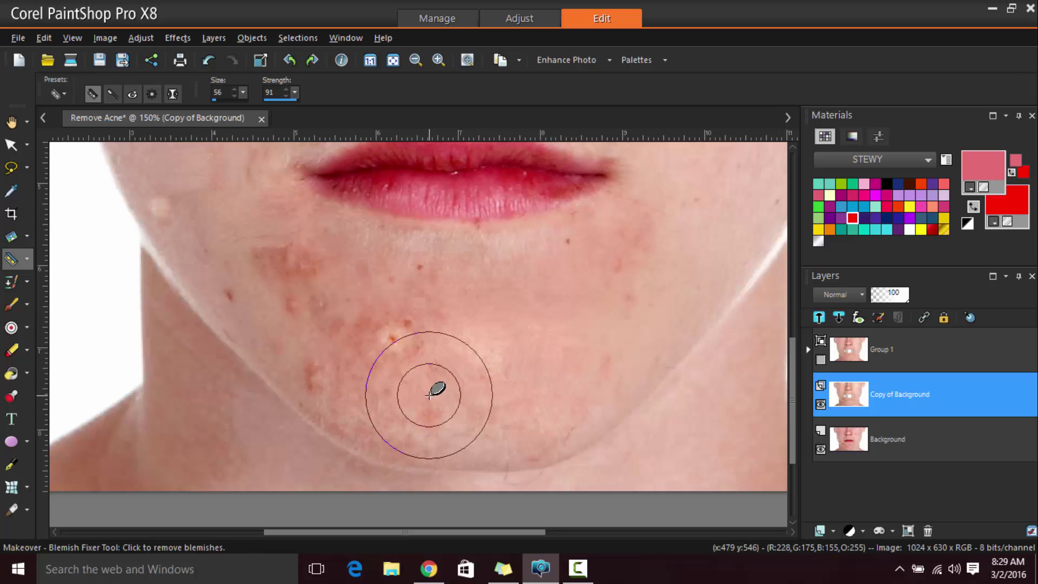
click(402, 337)
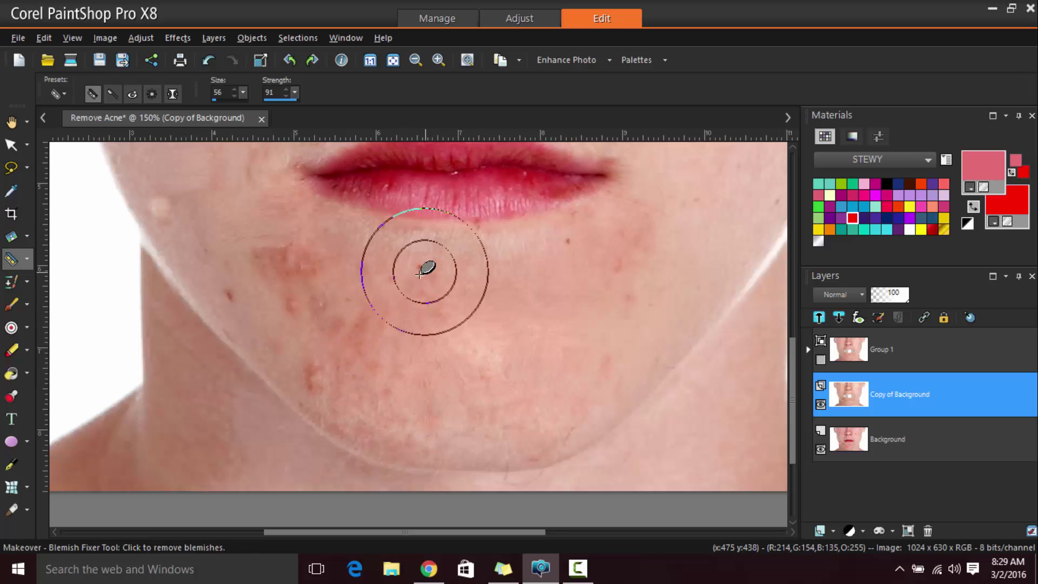
click(399, 277)
click(309, 267)
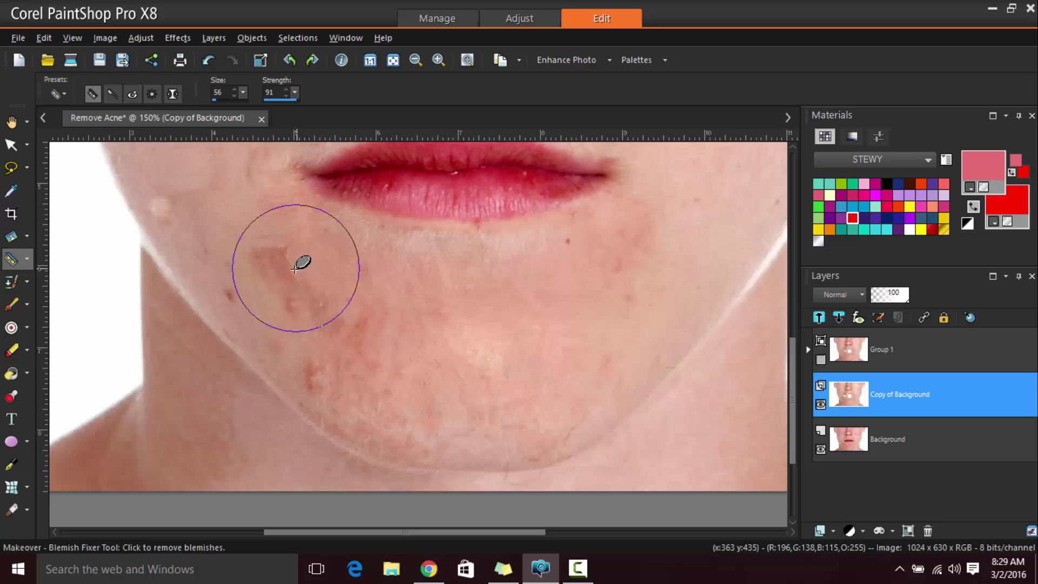
click(285, 266)
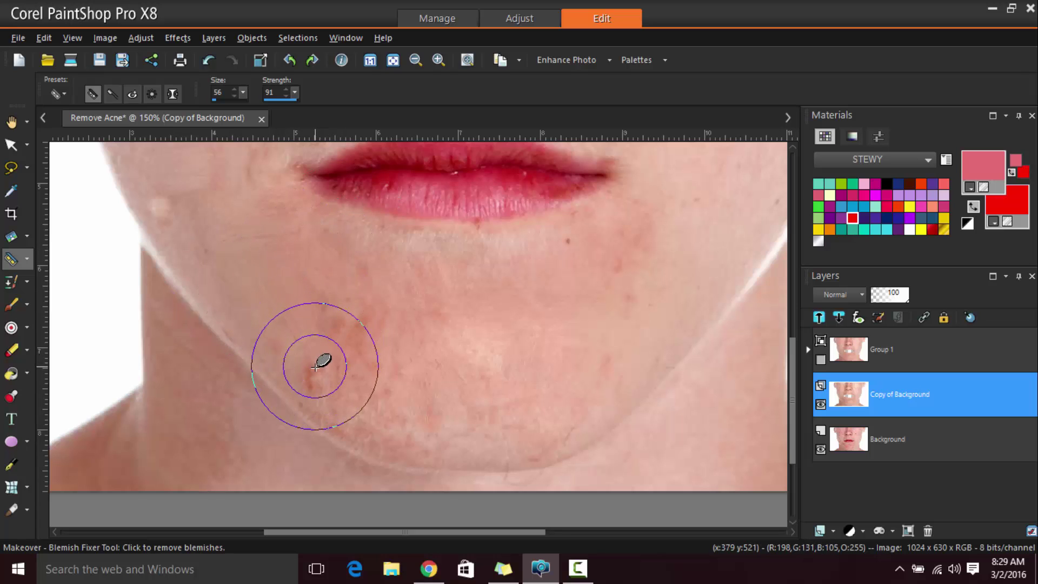
click(355, 326)
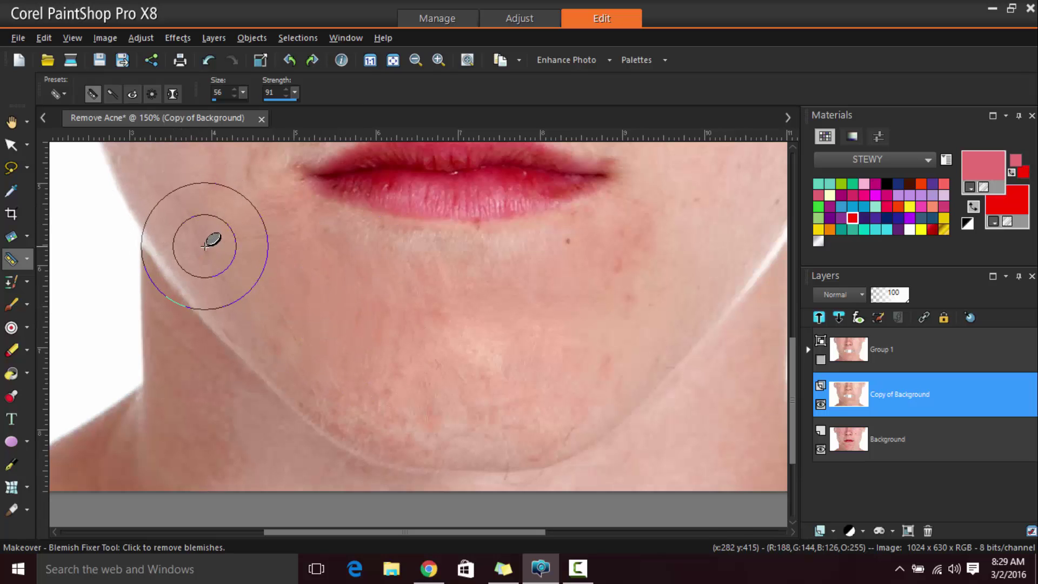
scroll(457, 329, down, 5)
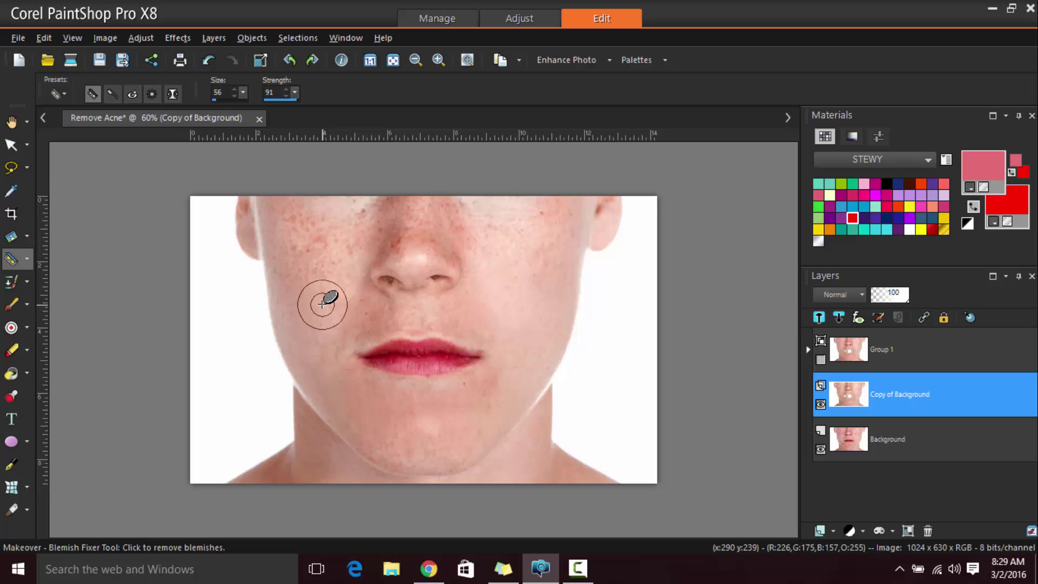
scroll(323, 304, up, 5)
click(281, 241)
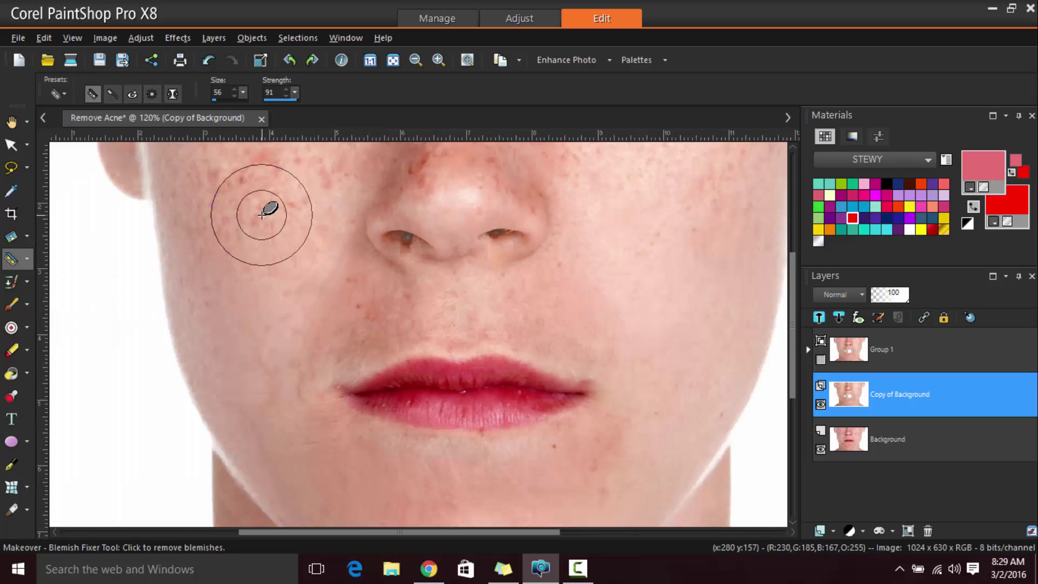
Lower the fixer strength, fix a left-cheek blemish, and undo a trial fix on the nose bridge.
drag(296, 93, 276, 93)
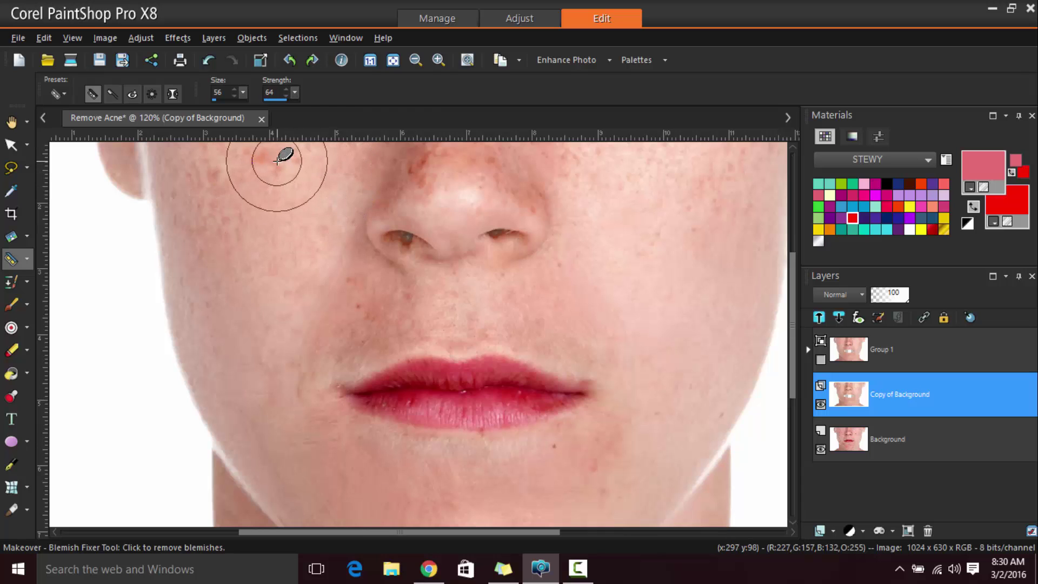
drag(226, 201, 288, 311)
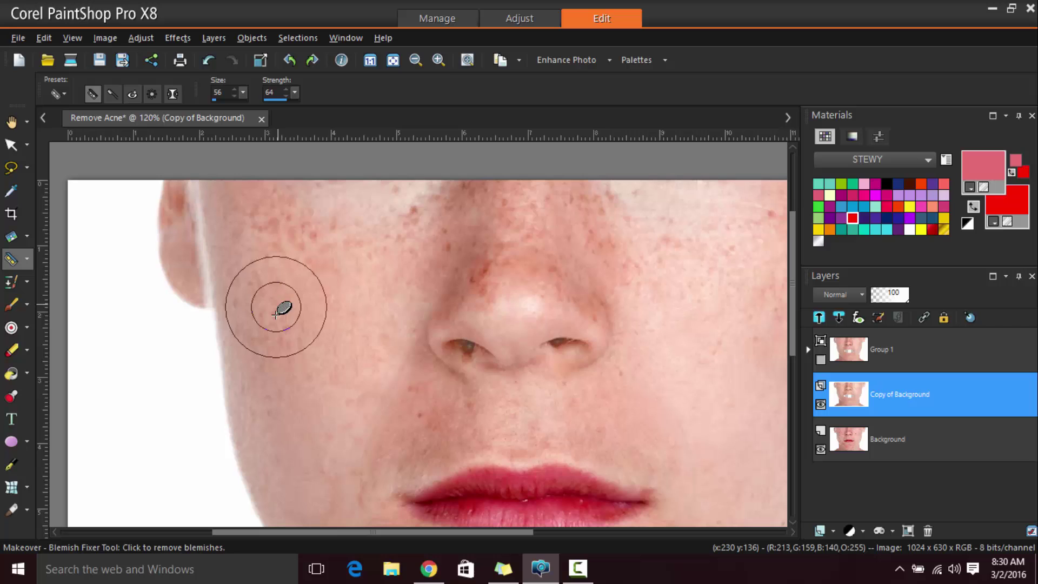
click(313, 224)
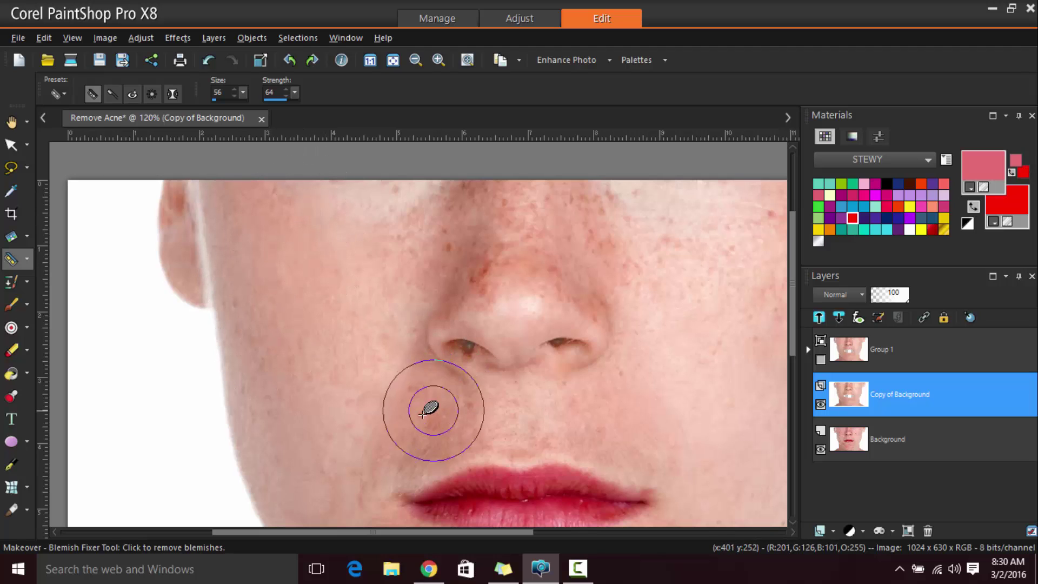
click(474, 273)
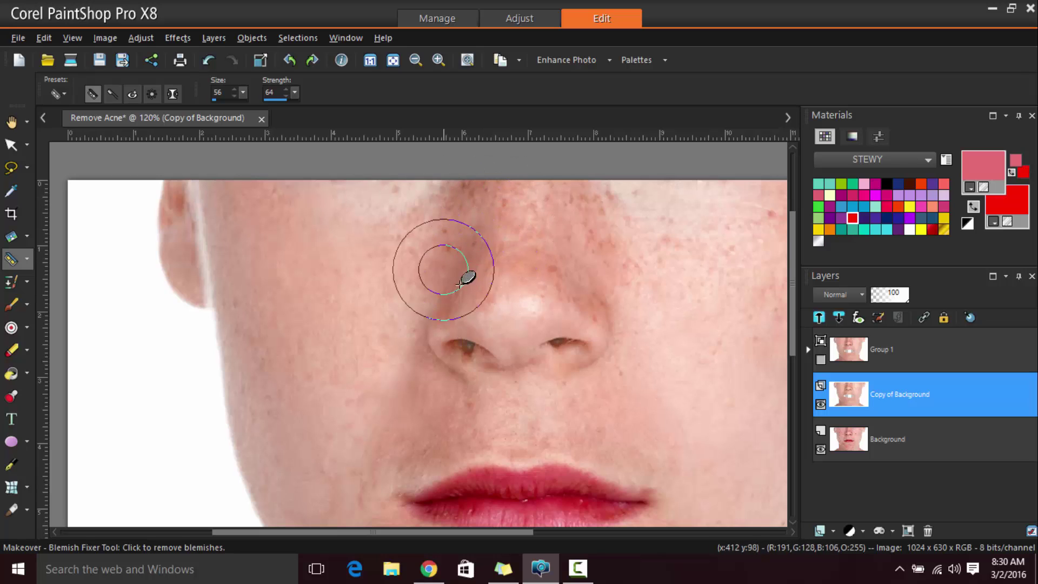
key(ctrl)
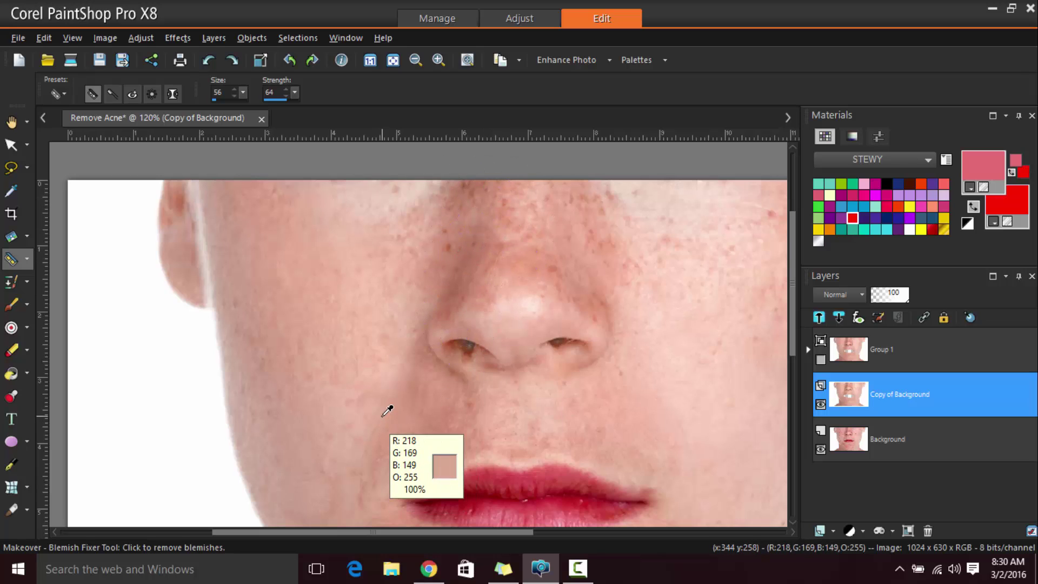
key(ctrl+z)
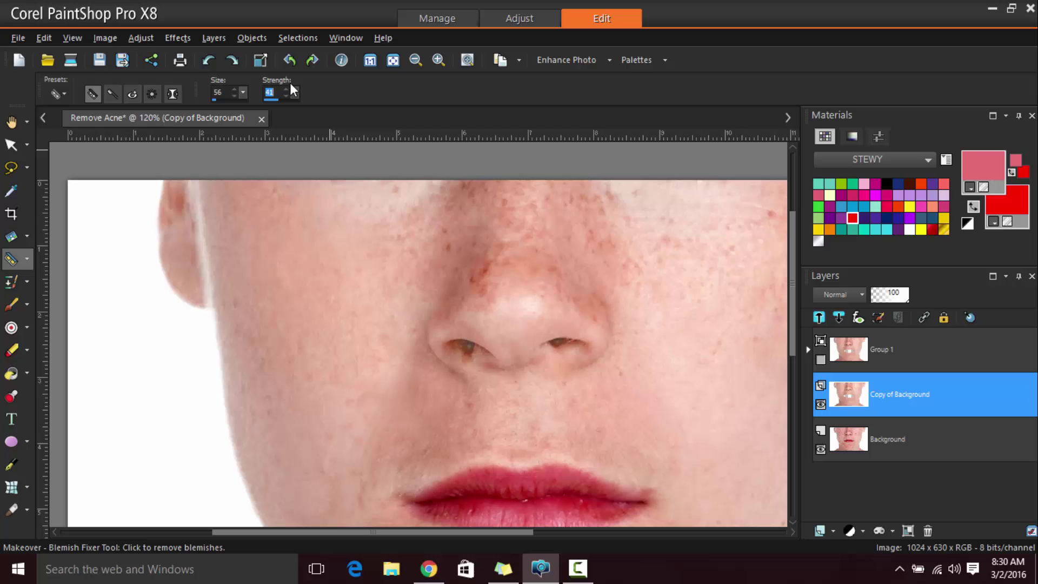
Set the Blemish Fixer strength to 29 and remove the red blemish on the nose.
drag(290, 93, 287, 93)
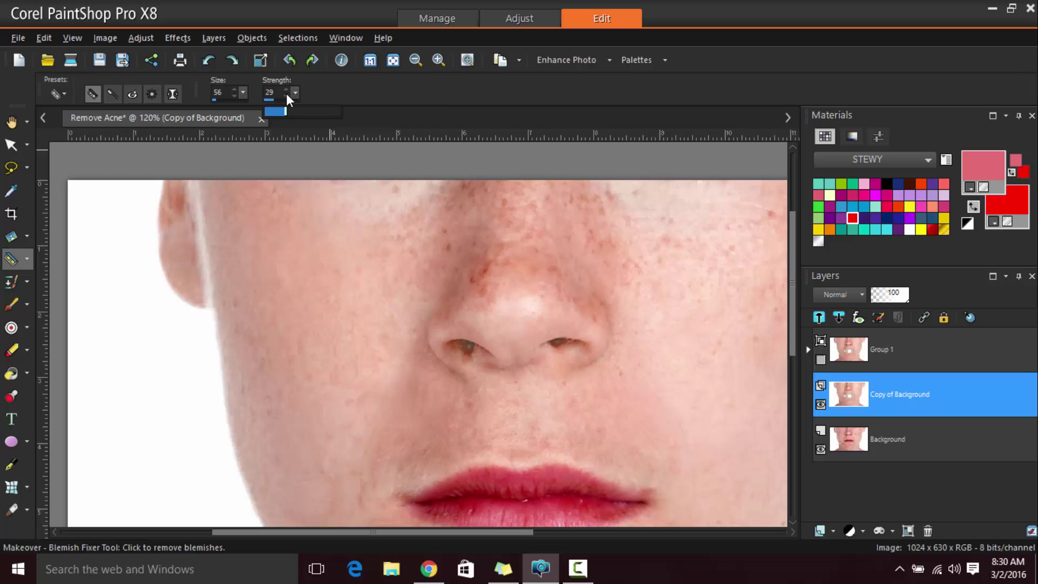
click(488, 276)
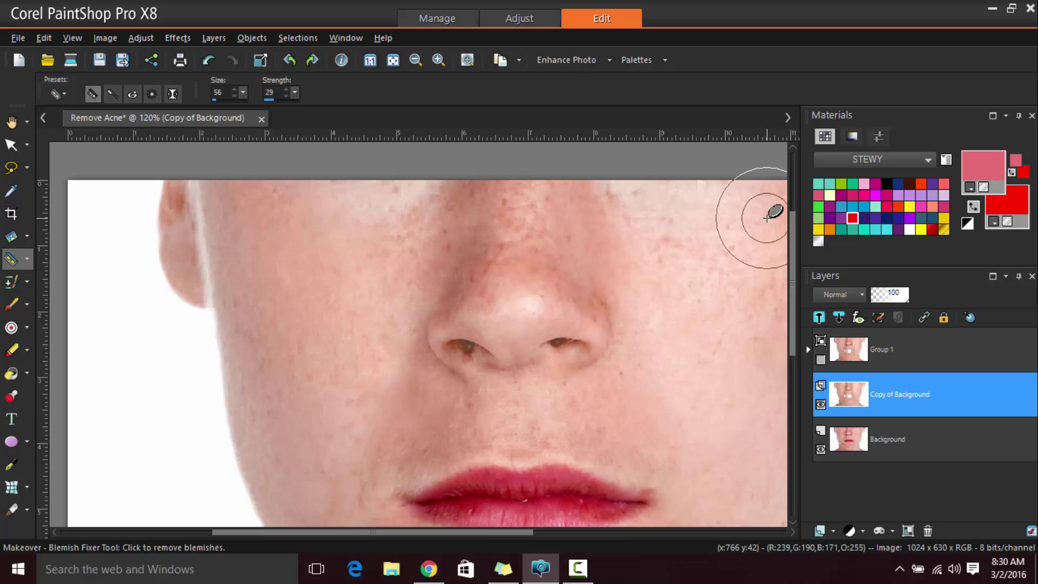
scroll(677, 301, down, 2)
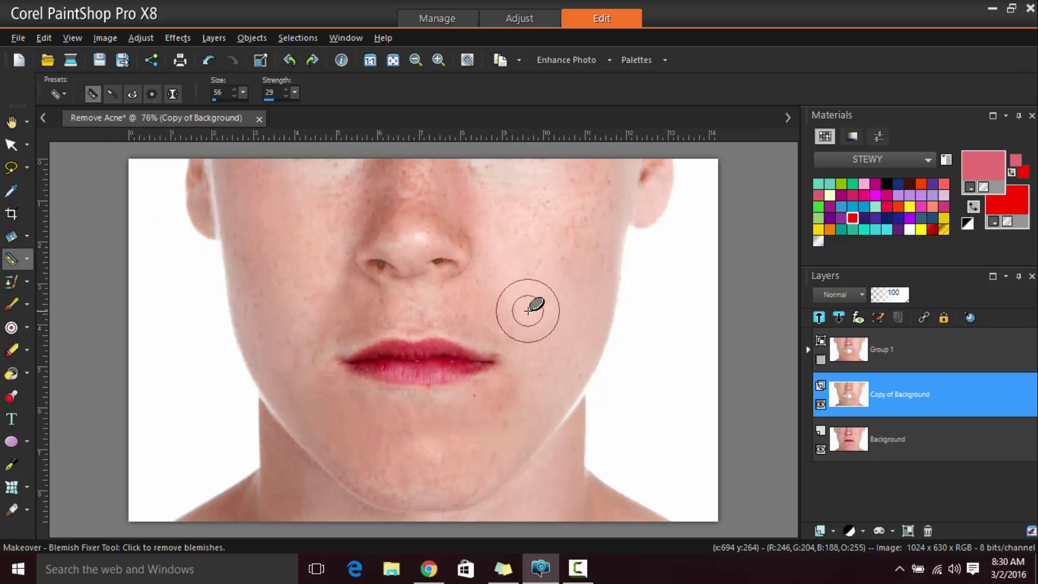
scroll(475, 414, up, 1)
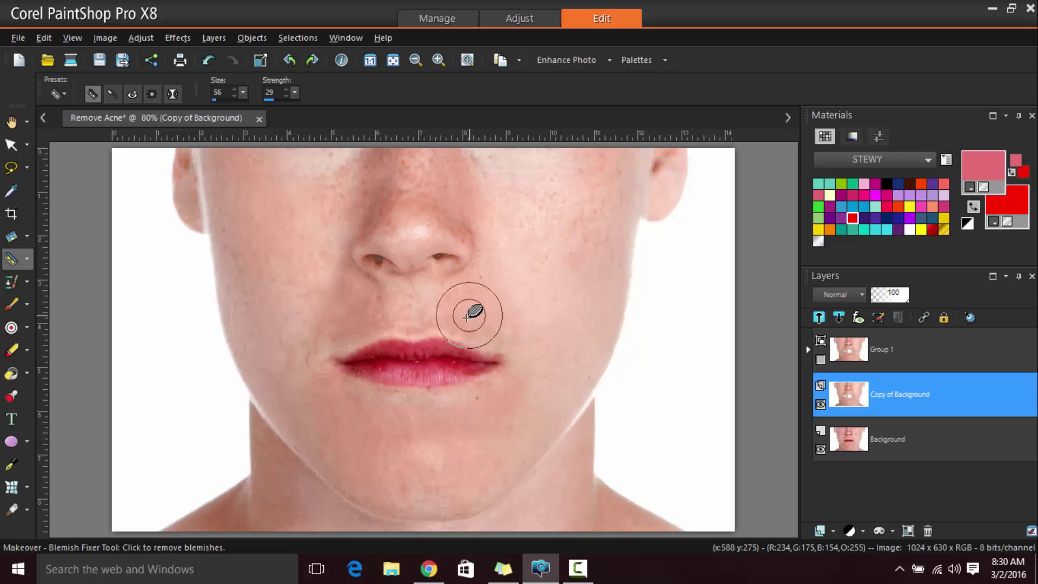
scroll(468, 316, down, 2)
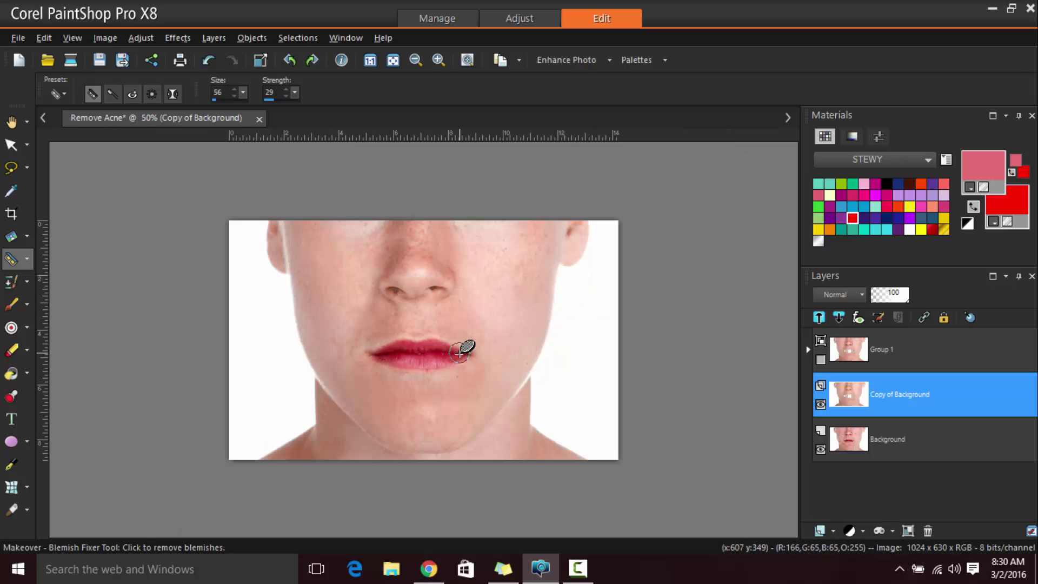
click(820, 404)
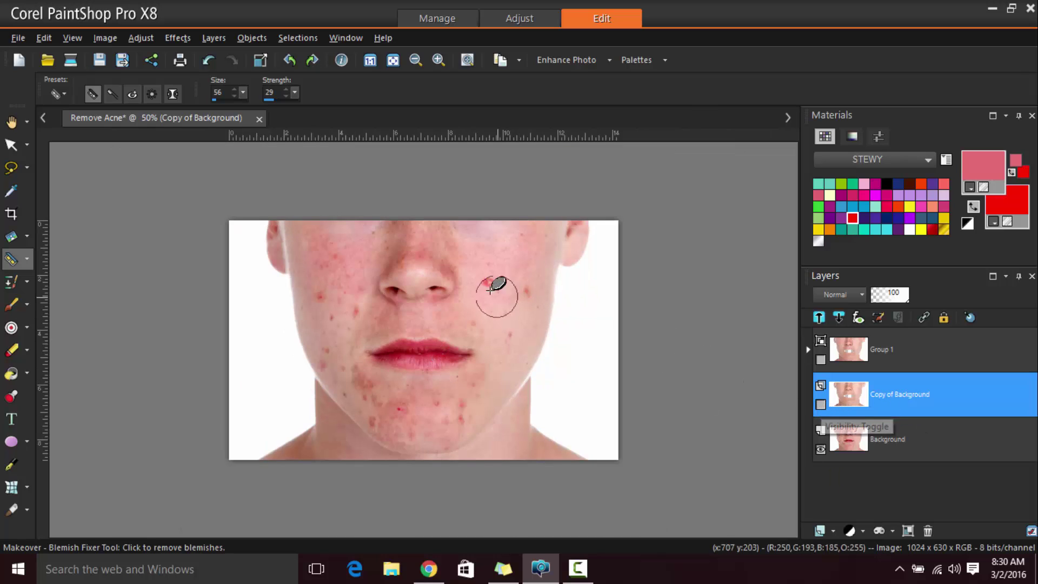
scroll(516, 259, up, 4)
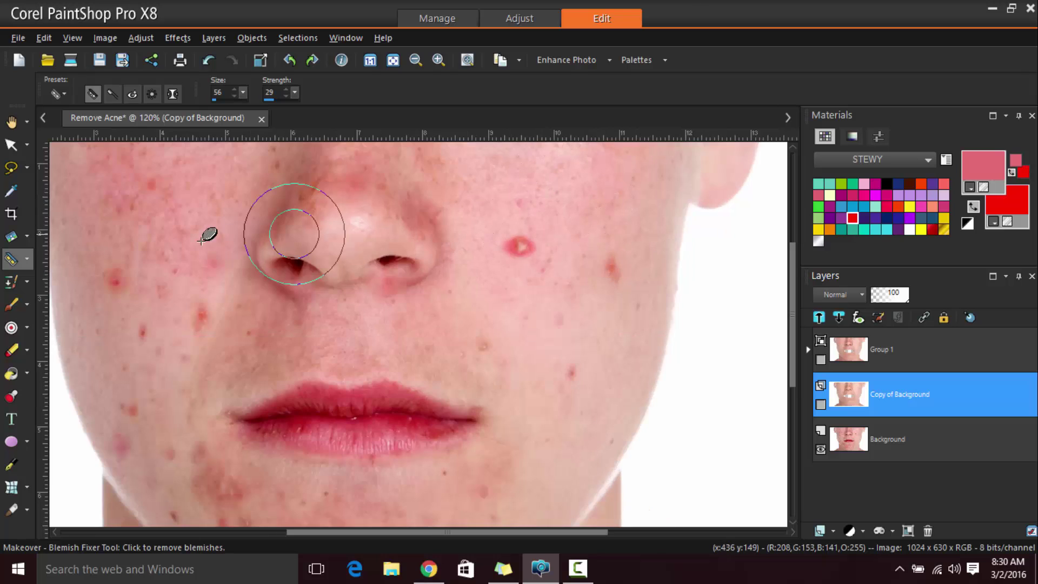
drag(400, 532, 341, 533)
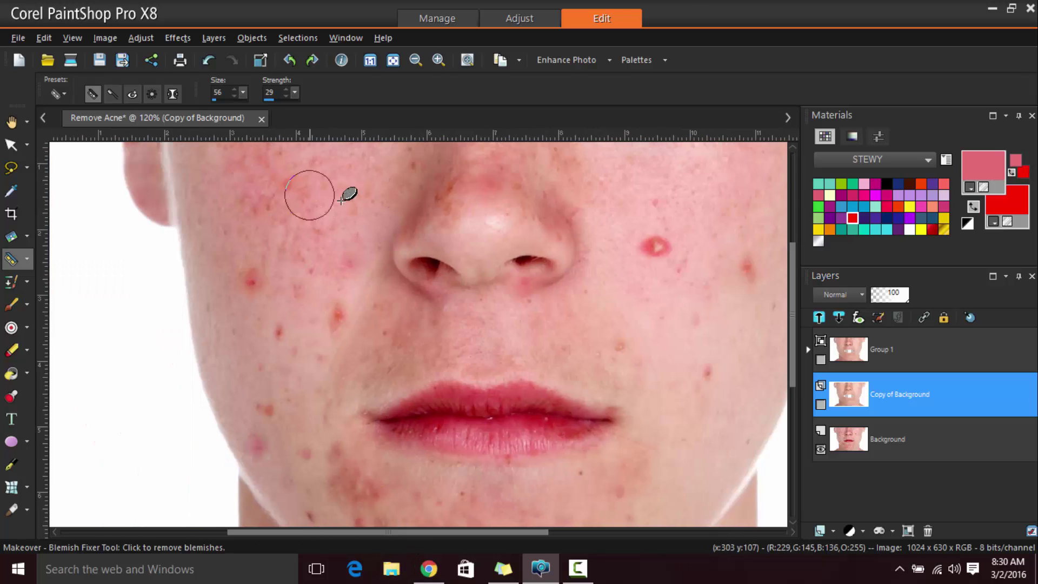
drag(793, 267, 788, 319)
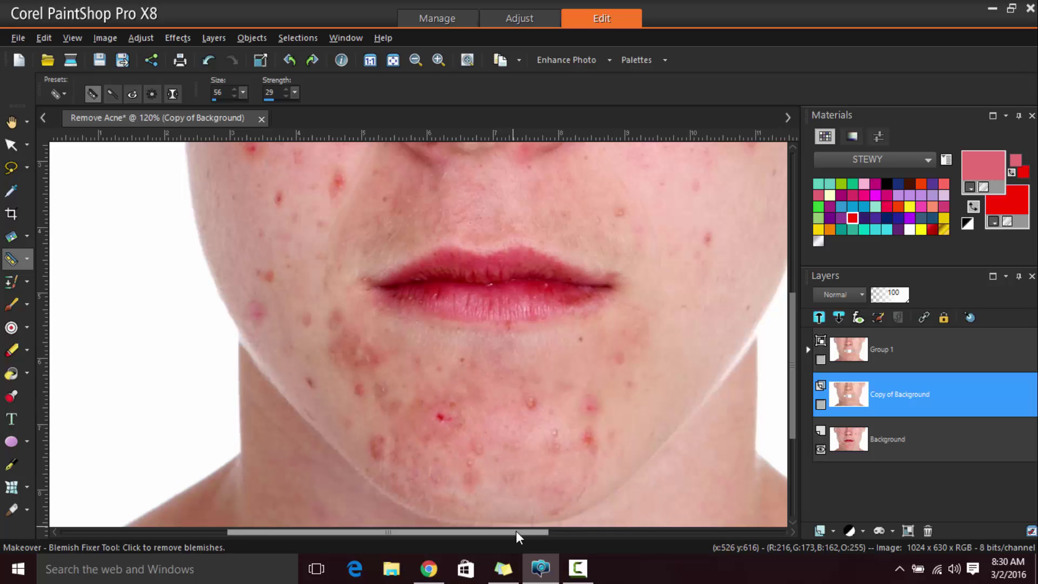
scroll(398, 403, down, 4)
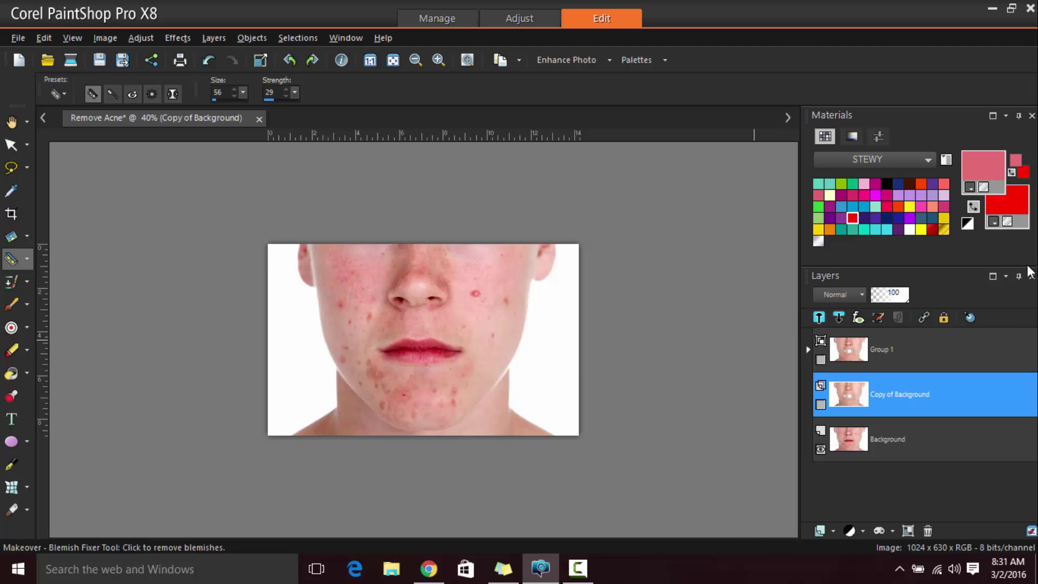
click(821, 405)
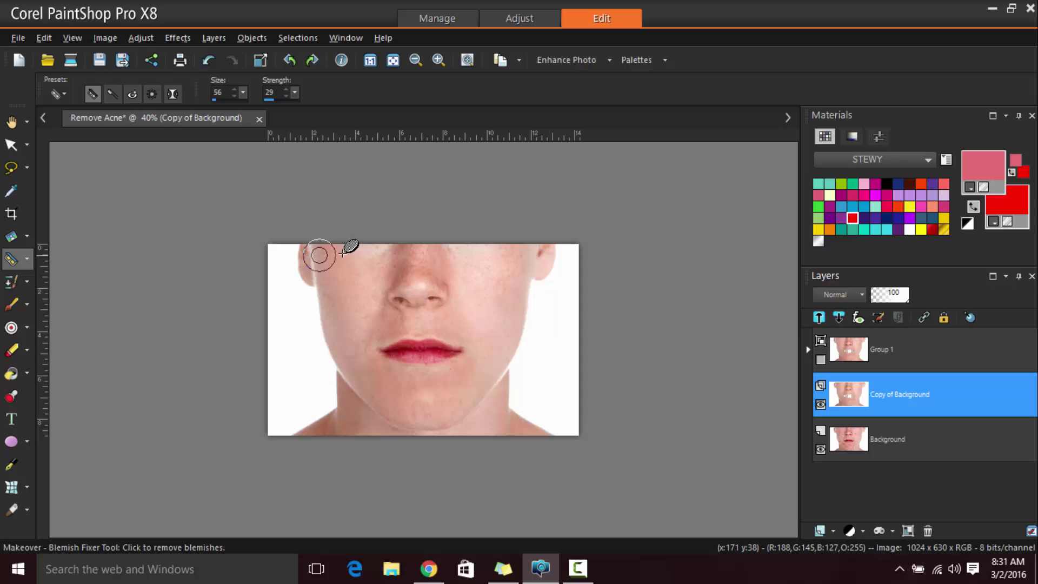
Add a new raster layer and set the Paint Brush colour to dark red sampled from the lips.
click(833, 531)
click(861, 414)
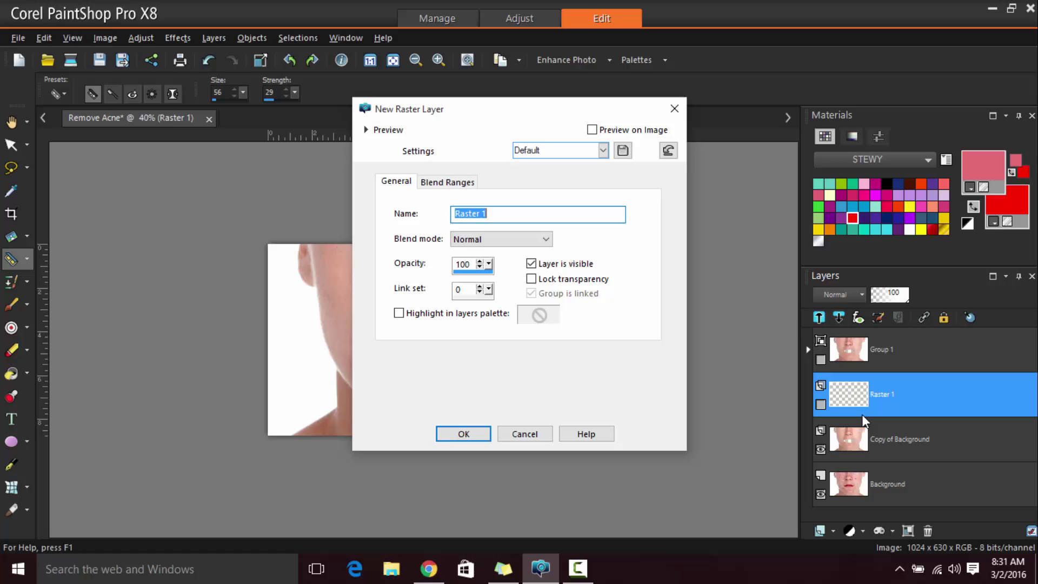
click(462, 433)
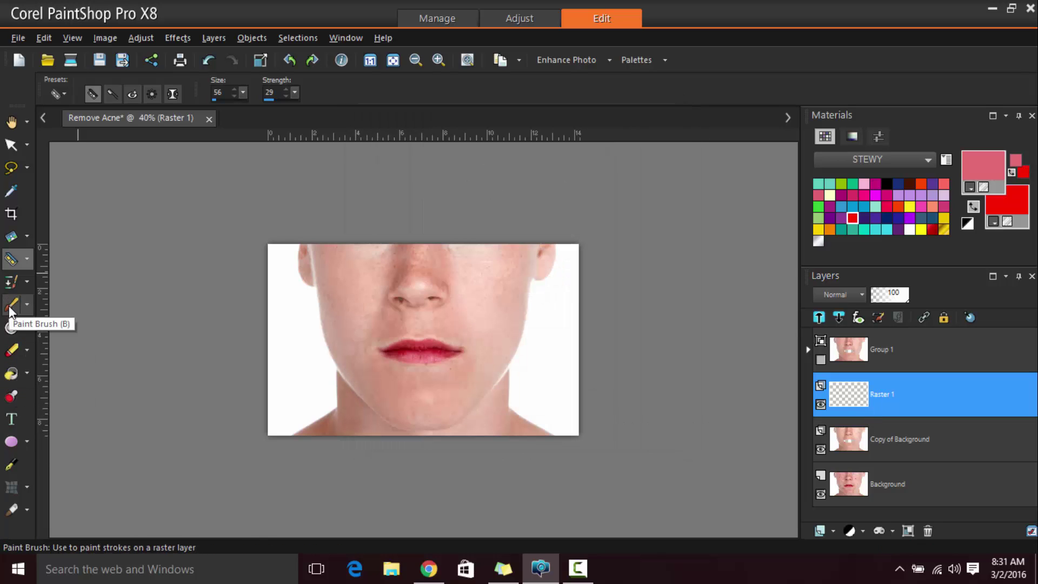
key(b)
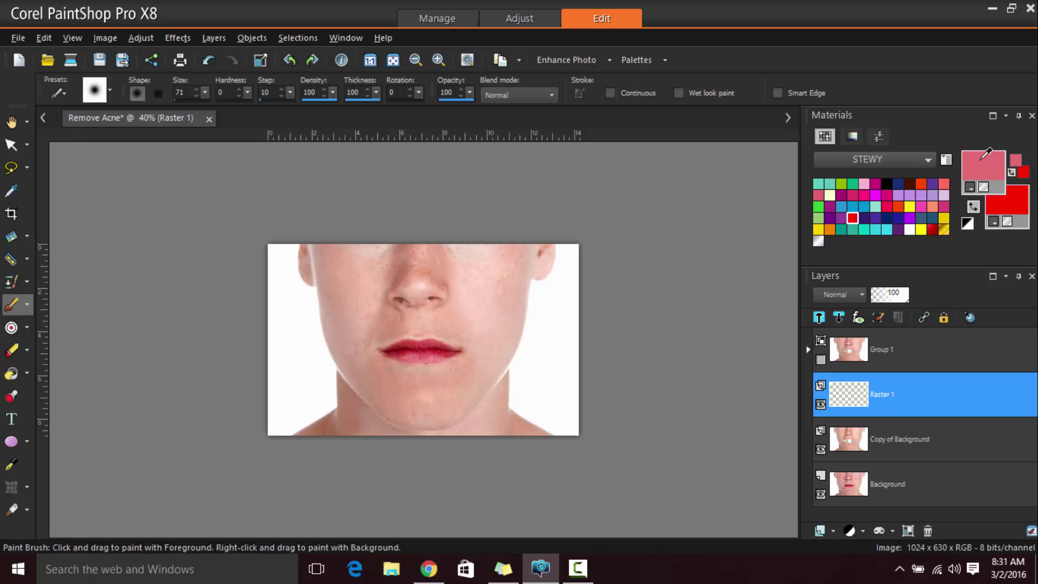
click(983, 158)
drag(456, 76, 716, 74)
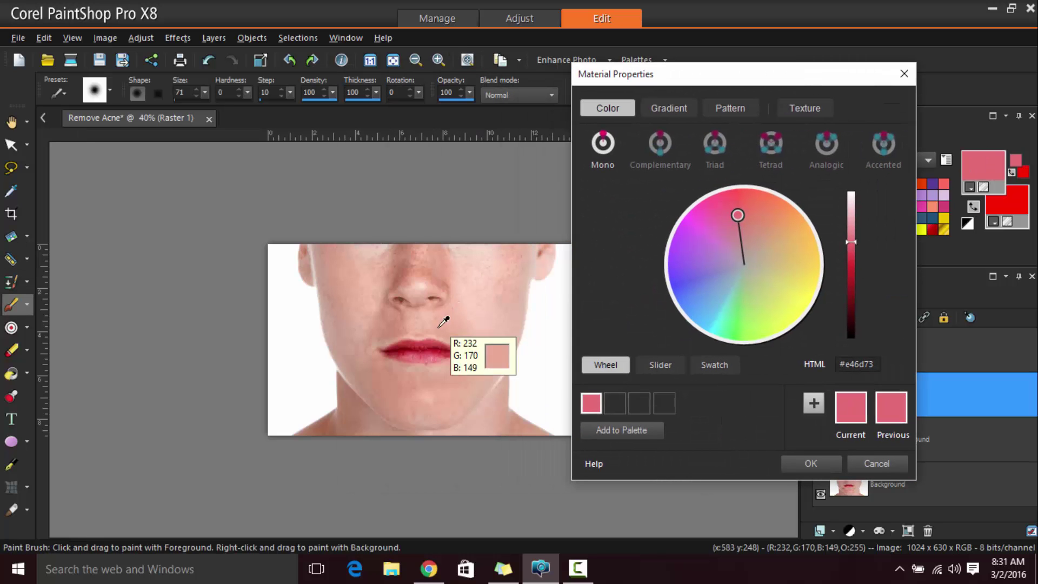
click(414, 343)
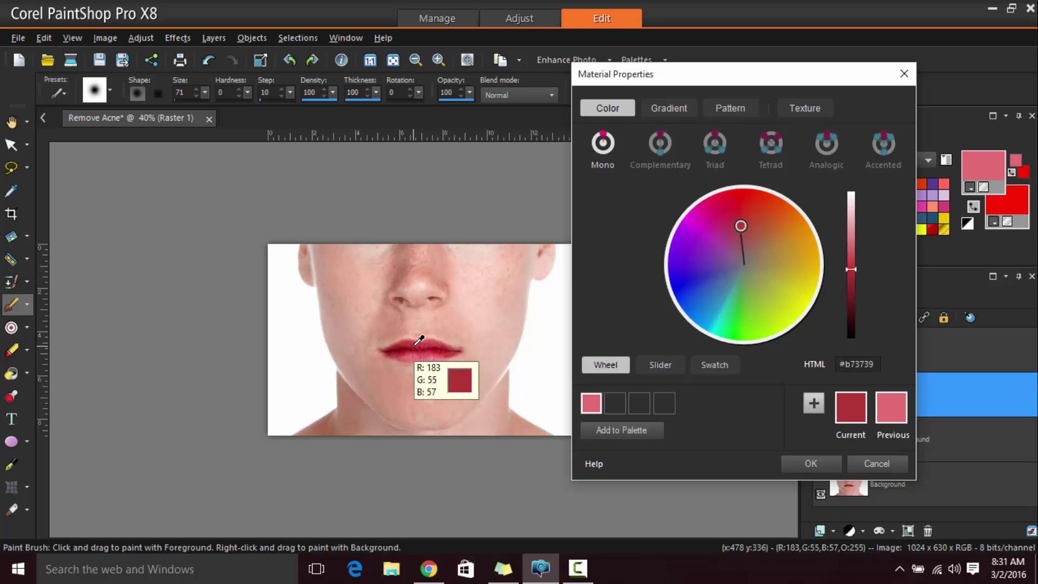
click(797, 461)
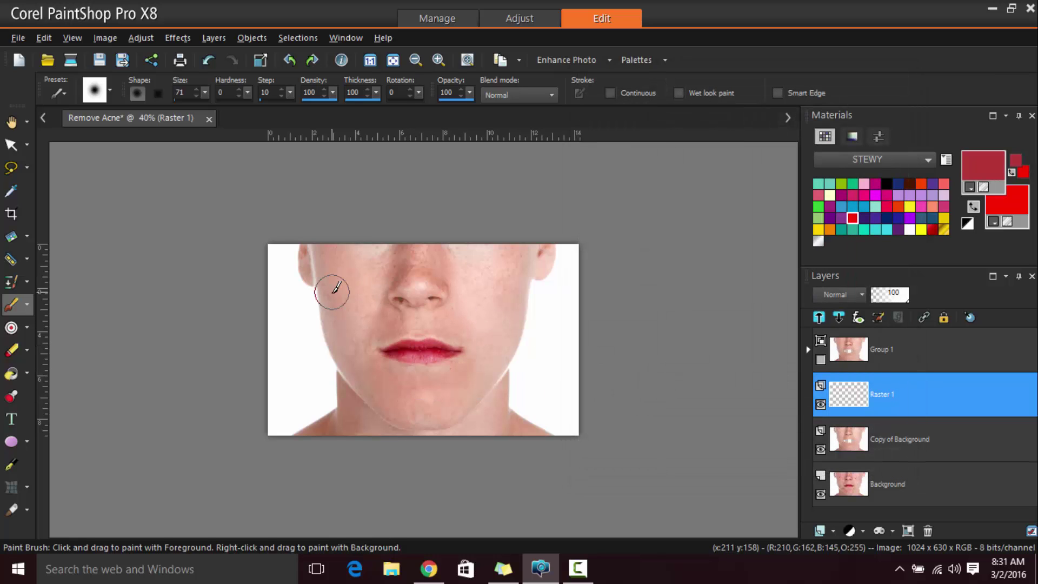
Paint solid dark red over the left cheek, right cheek and chin.
click(351, 279)
mouse_move(351, 279)
mouse_down()
mouse_move(338, 314)
mouse_move(343, 260)
mouse_move(365, 265)
mouse_move(368, 281)
mouse_move(345, 309)
mouse_up()
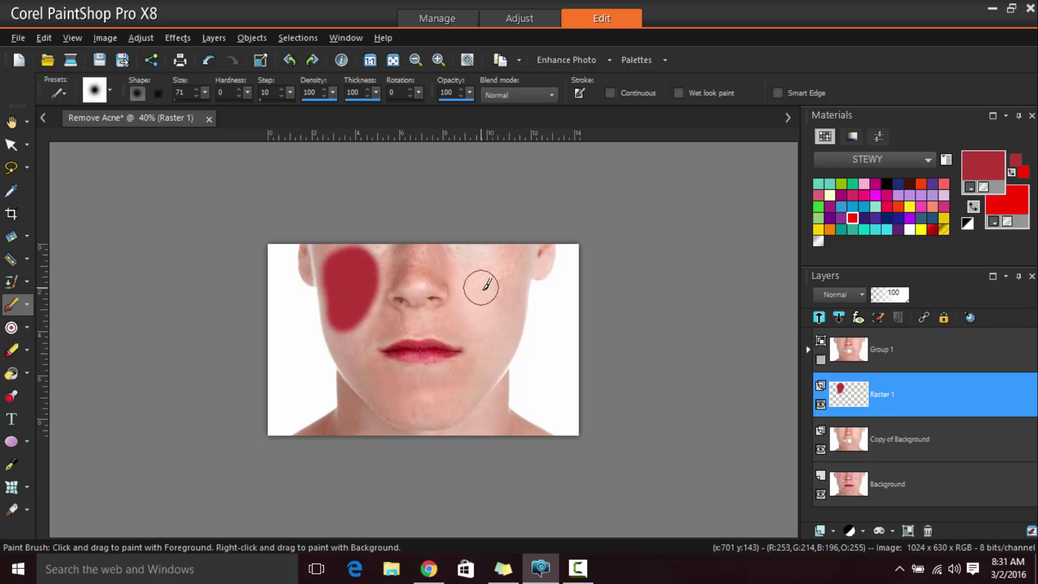
mouse_move(481, 283)
mouse_down()
mouse_move(512, 276)
mouse_move(498, 310)
mouse_move(479, 303)
mouse_move(490, 267)
mouse_move(493, 285)
mouse_move(470, 261)
mouse_move(484, 249)
mouse_move(499, 263)
mouse_move(487, 295)
mouse_move(493, 258)
mouse_up()
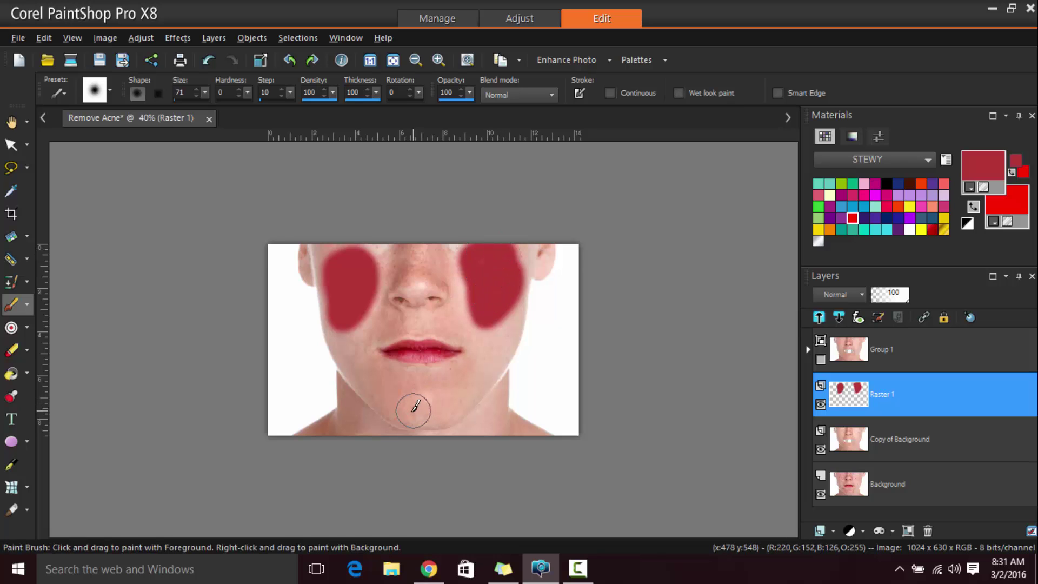
mouse_move(399, 408)
mouse_down()
mouse_move(445, 412)
mouse_move(390, 408)
mouse_move(456, 400)
mouse_up()
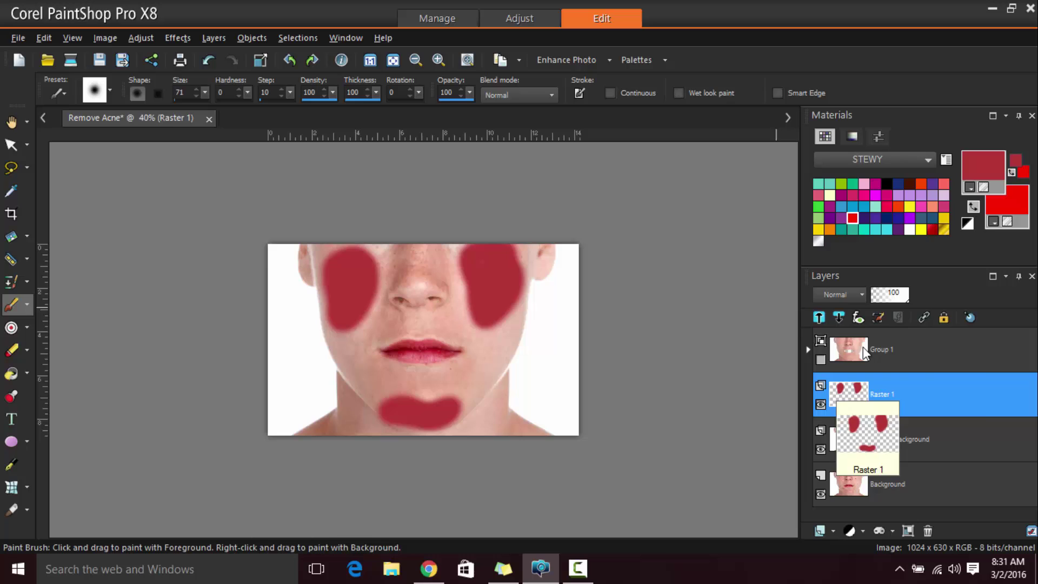
Set Raster 1 to Overlay at 14 opacity, then select Copy of Background with the Move tool.
click(835, 295)
click(882, 439)
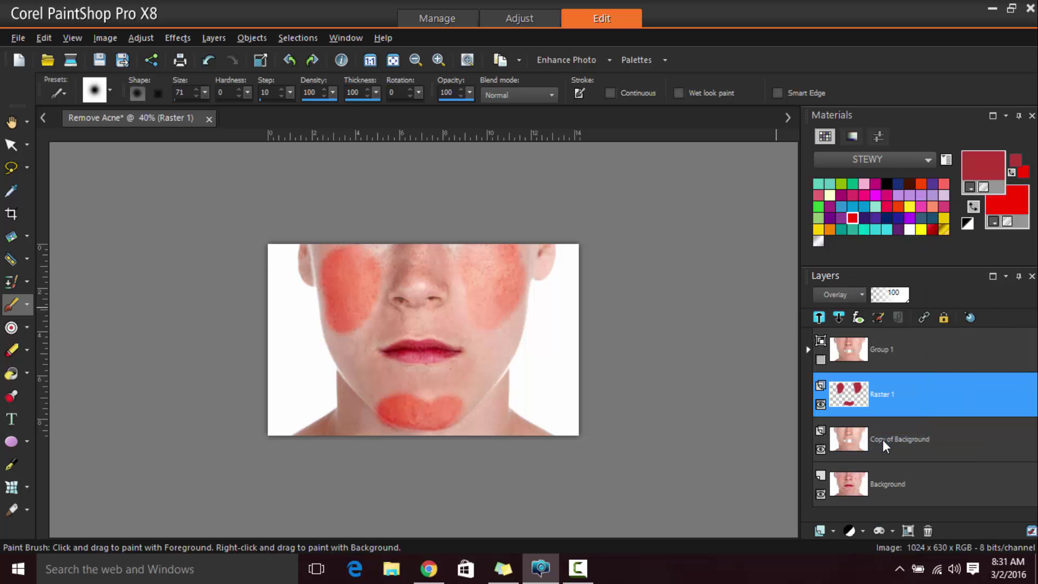
click(881, 297)
drag(877, 295, 875, 296)
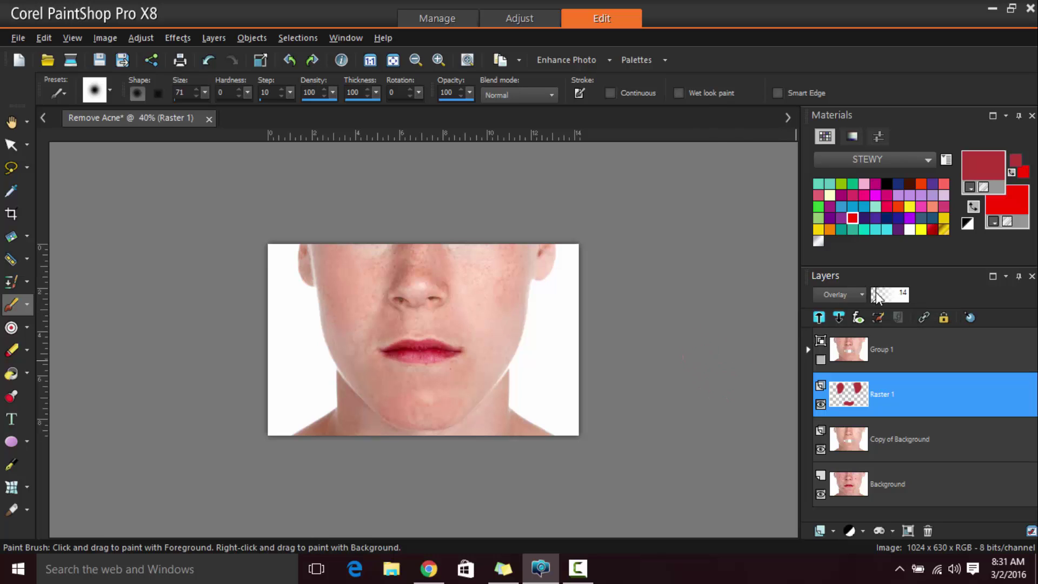
click(11, 144)
click(845, 442)
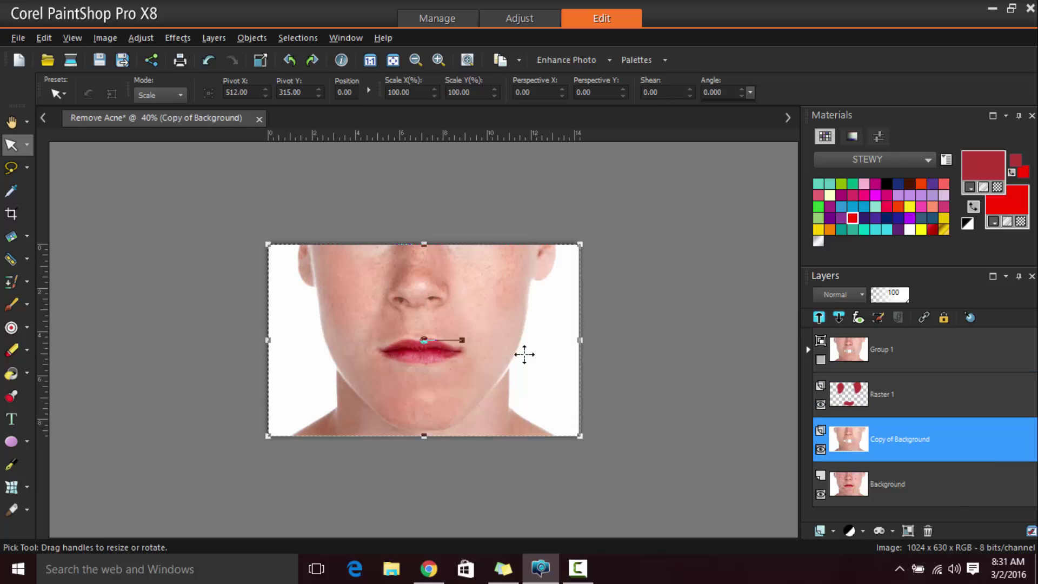
Select Raster 1 with Copy of Background and put them in a new layer group.
key(a)
scroll(493, 450, up, 1)
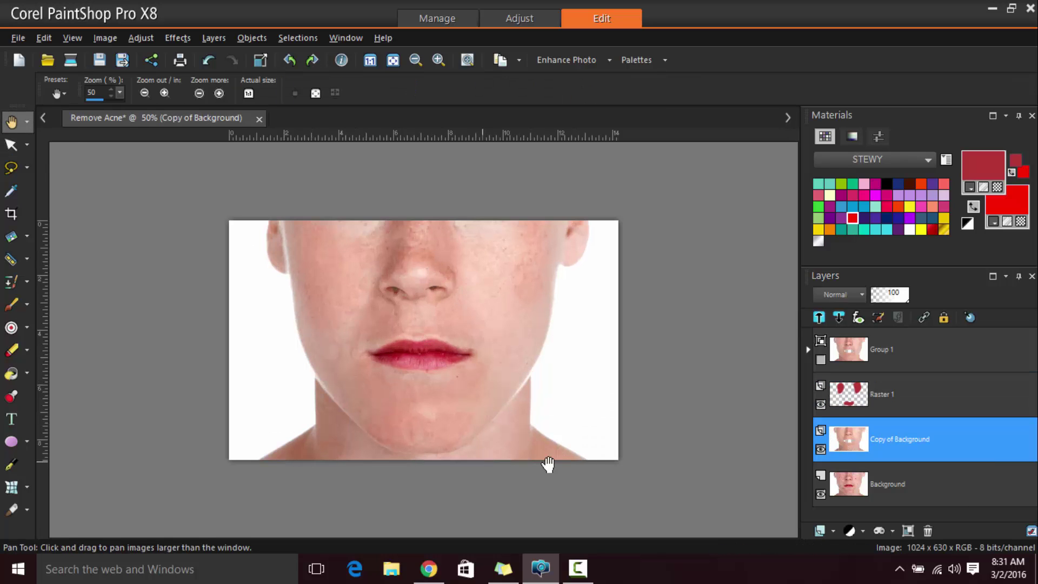
click(846, 400)
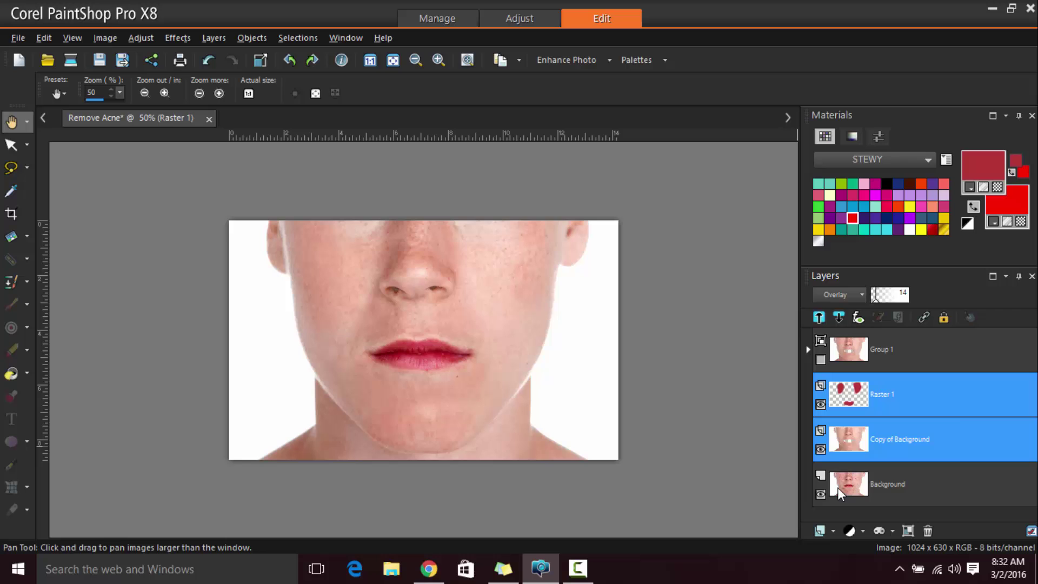
click(832, 530)
click(857, 472)
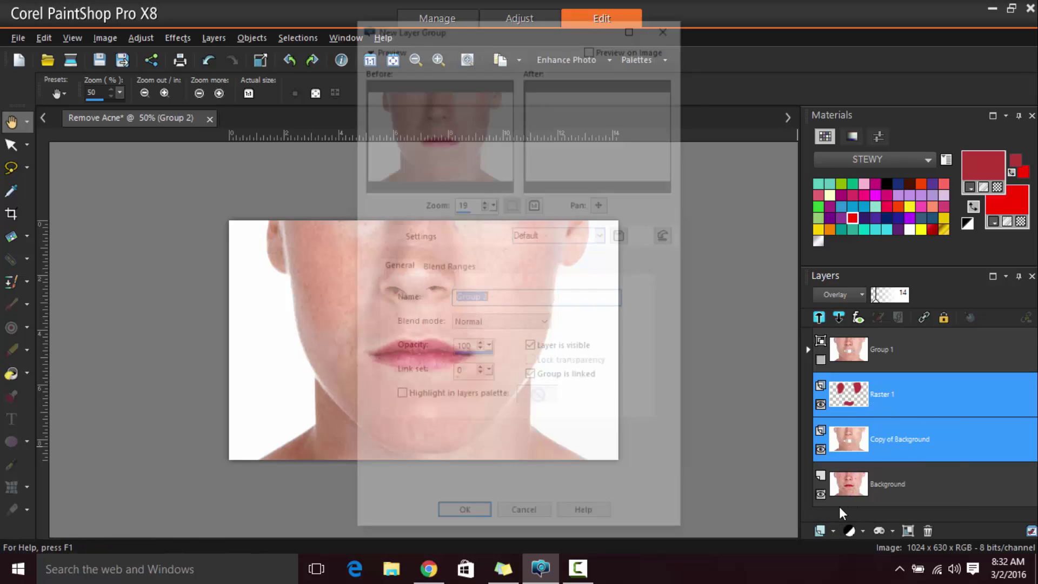
click(523, 517)
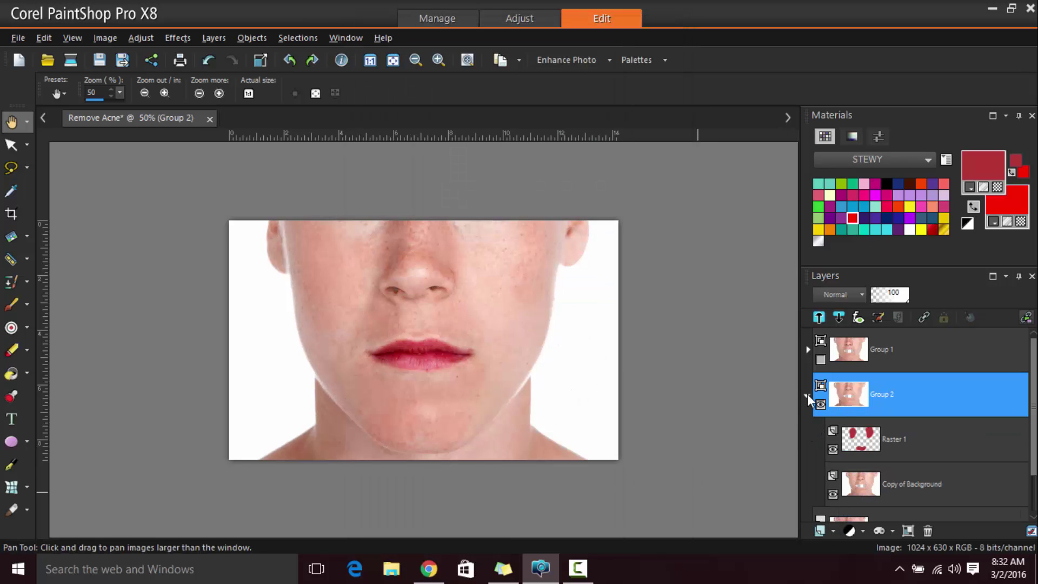
Collapse Group 2 and toggle its visibility repeatedly to compare before and after.
click(807, 397)
click(820, 404)
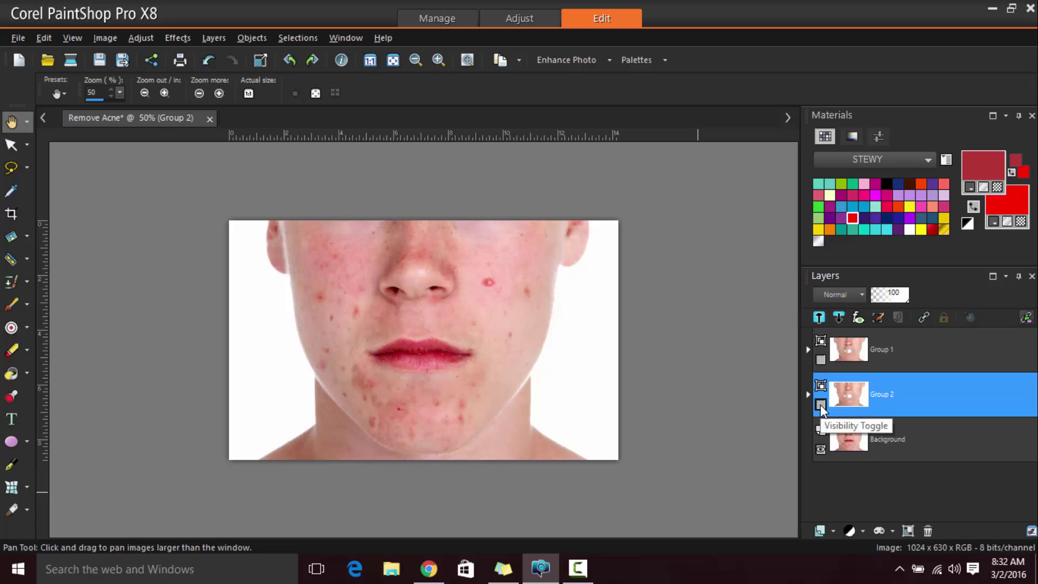
click(820, 405)
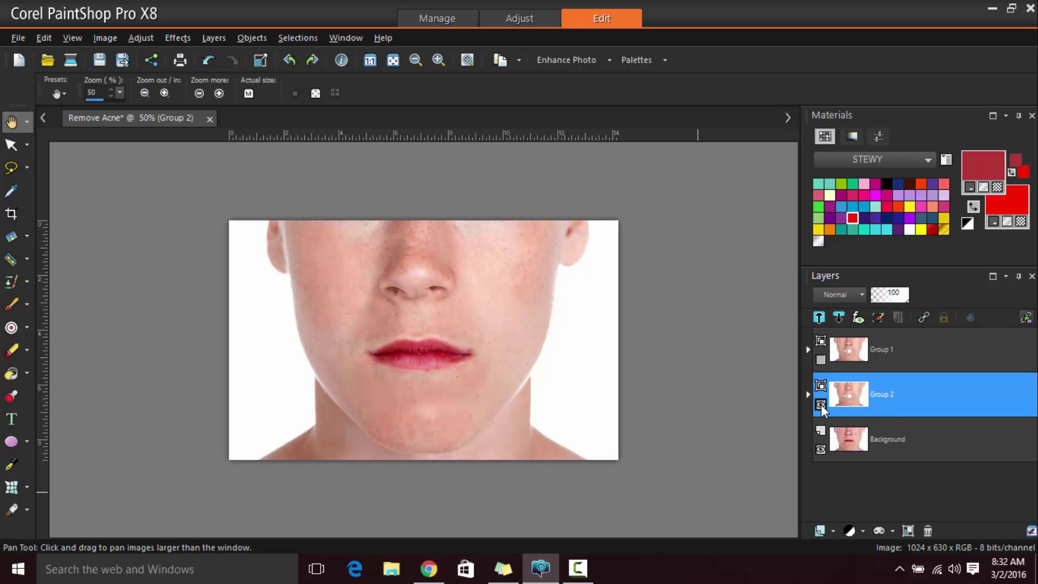
click(820, 405)
click(821, 405)
click(820, 405)
click(821, 405)
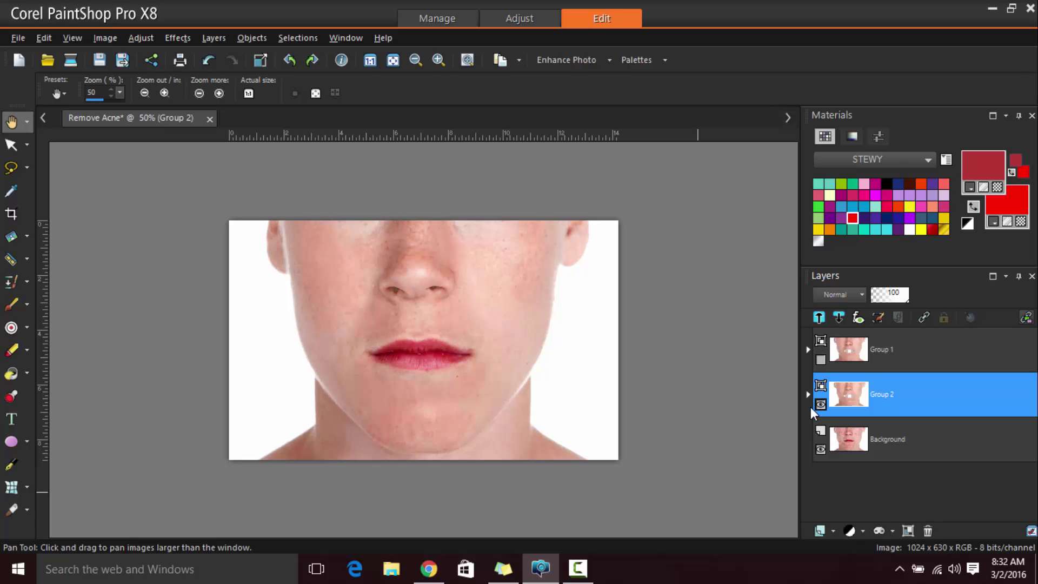